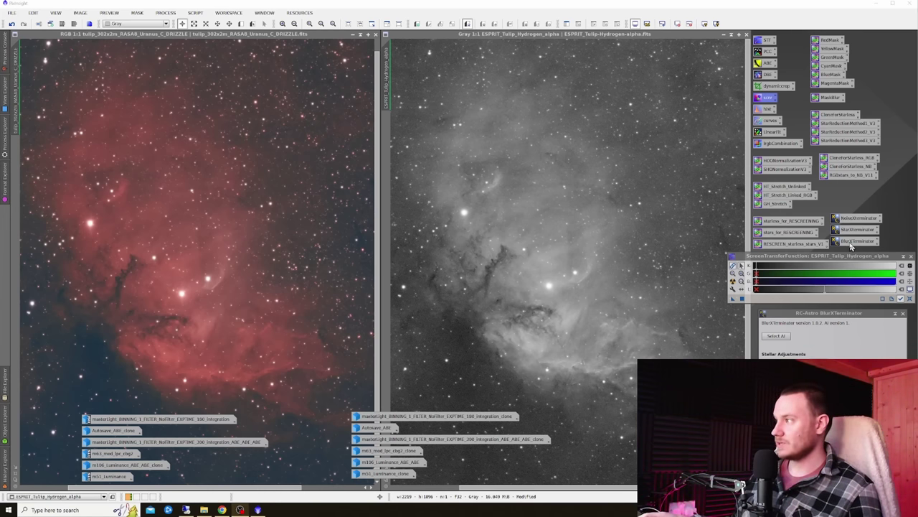
Step: Bring the BlurXTerminator window to the centre to inspect it, then return it beside the STF panel
{"action": "left_click_drag", "start_coordinate": [833, 313], "coordinate": [458, 169]}
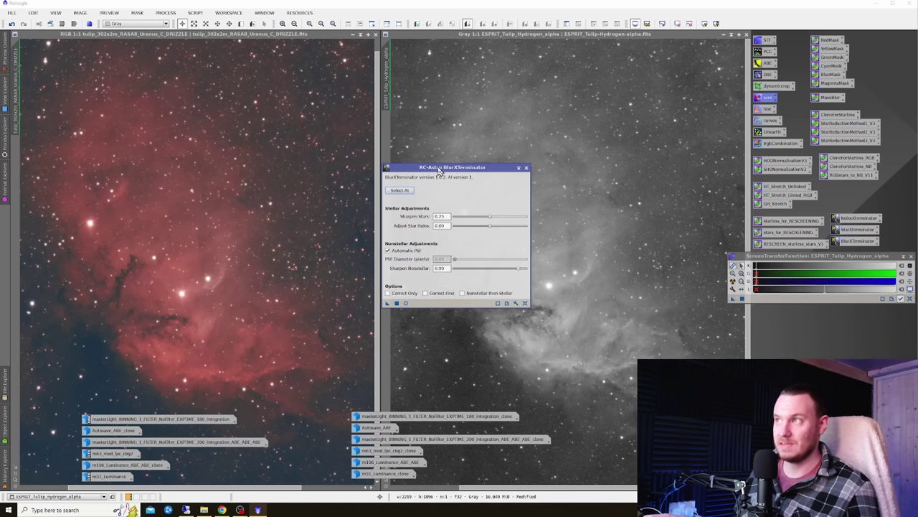
{"action": "left_click_drag", "start_coordinate": [438, 167], "coordinate": [815, 302]}
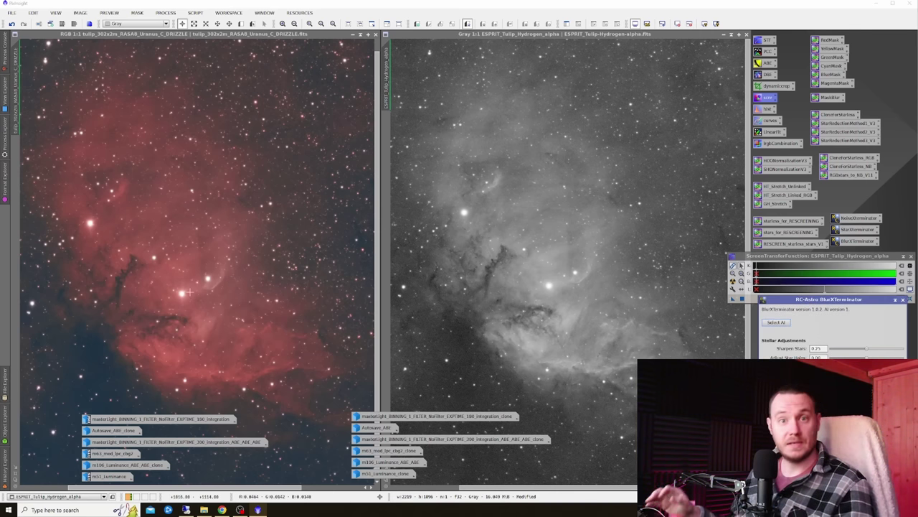
Step: Make the RGB Tulip image active, zoom in, and pan the view sideways
{"action": "left_click", "coordinate": [137, 338]}
{"action": "scroll", "coordinate": [137, 337], "scroll_direction": "up", "scroll_amount": 1}
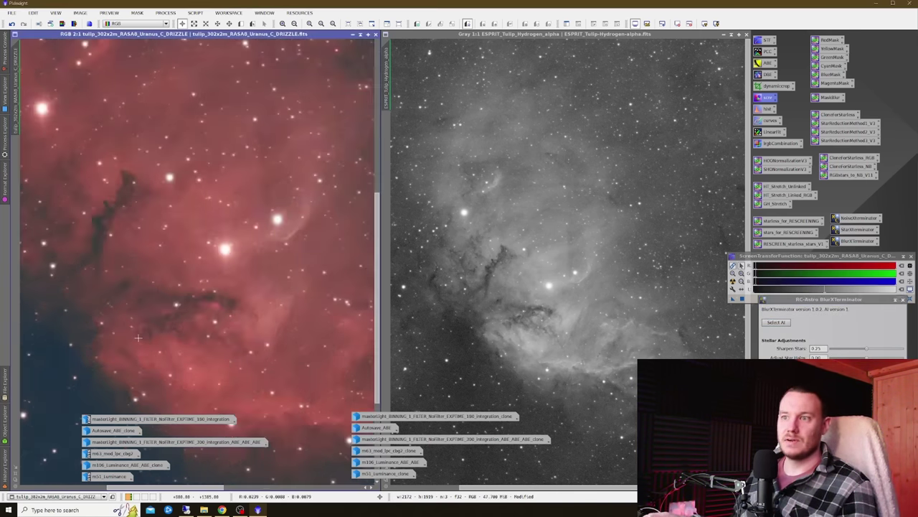
{"action": "right_click", "coordinate": [207, 262]}
{"action": "left_click", "coordinate": [229, 266]}
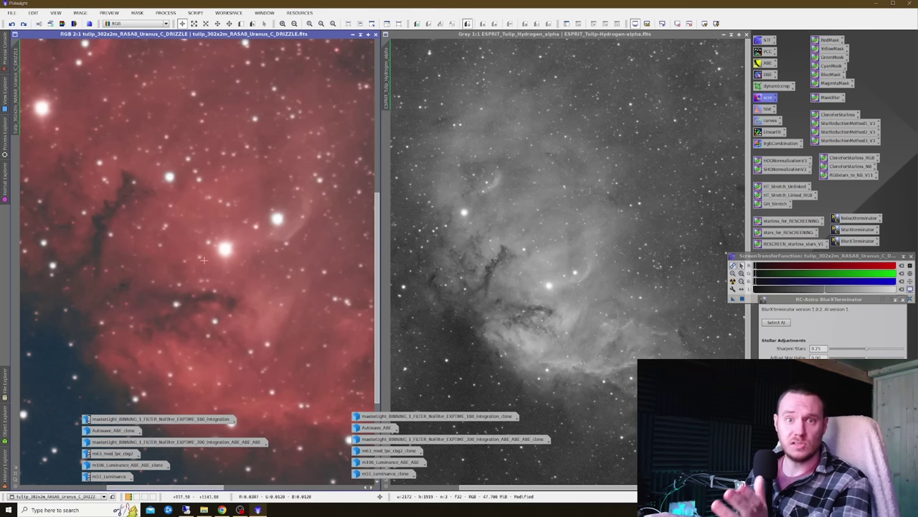
{"action": "left_click_drag", "start_coordinate": [200, 491], "coordinate": [299, 495]}
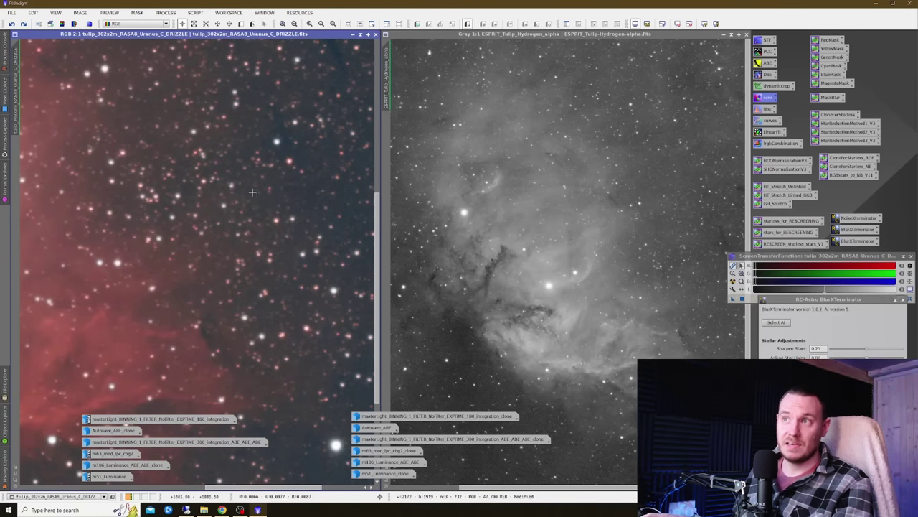
Step: Toggle BlurXTerminator undo and redo on the RGB image several times, ending sharpened
{"action": "right_click", "coordinate": [254, 195]}
{"action": "left_click", "coordinate": [293, 210]}
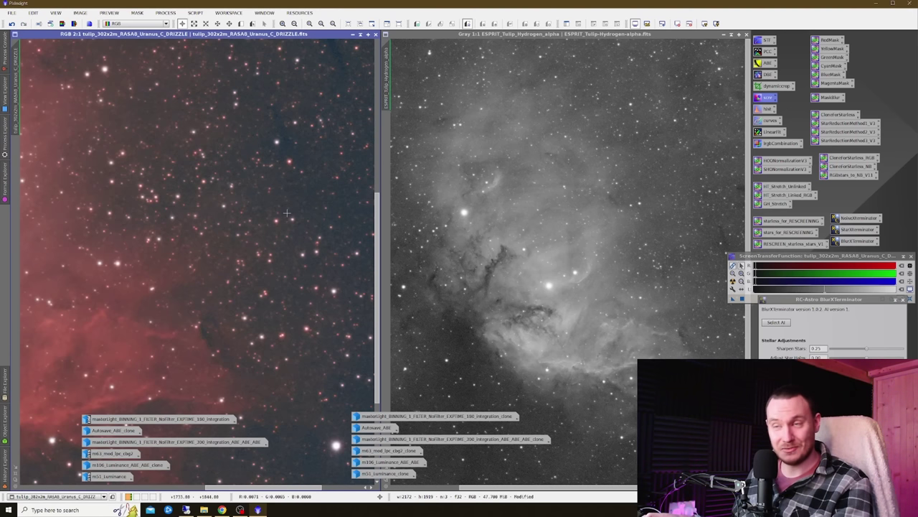
{"action": "right_click", "coordinate": [228, 190]}
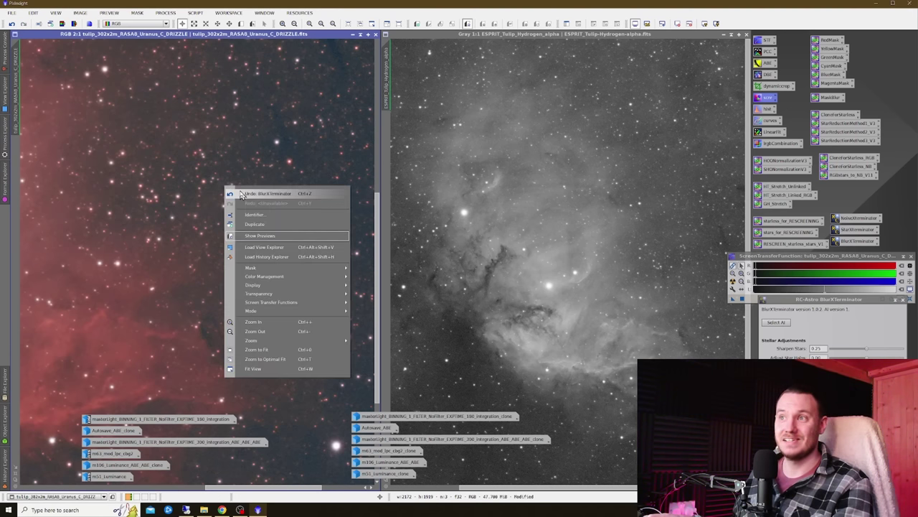
{"action": "left_click", "coordinate": [241, 193]}
{"action": "right_click", "coordinate": [244, 188]}
{"action": "left_click", "coordinate": [272, 207]}
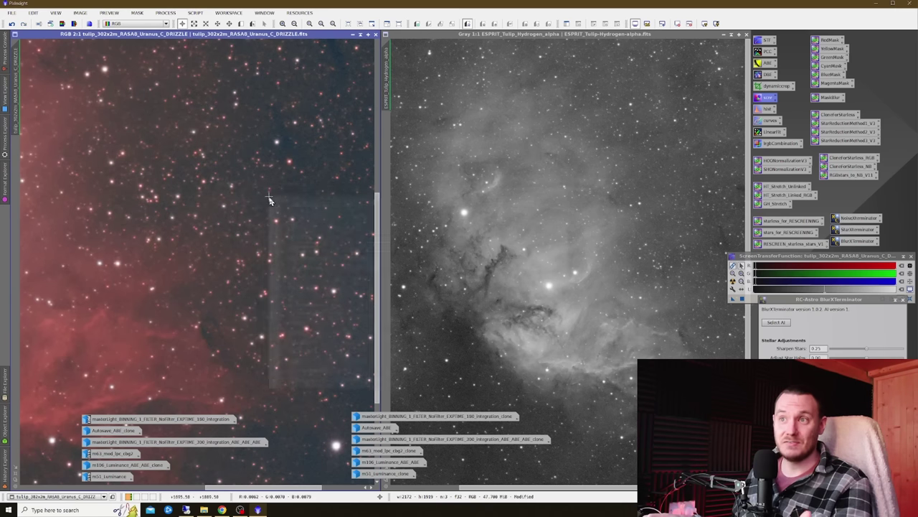
{"action": "right_click", "coordinate": [272, 200]}
{"action": "left_click", "coordinate": [296, 208]}
{"action": "right_click", "coordinate": [291, 198]}
{"action": "left_click", "coordinate": [311, 214]}
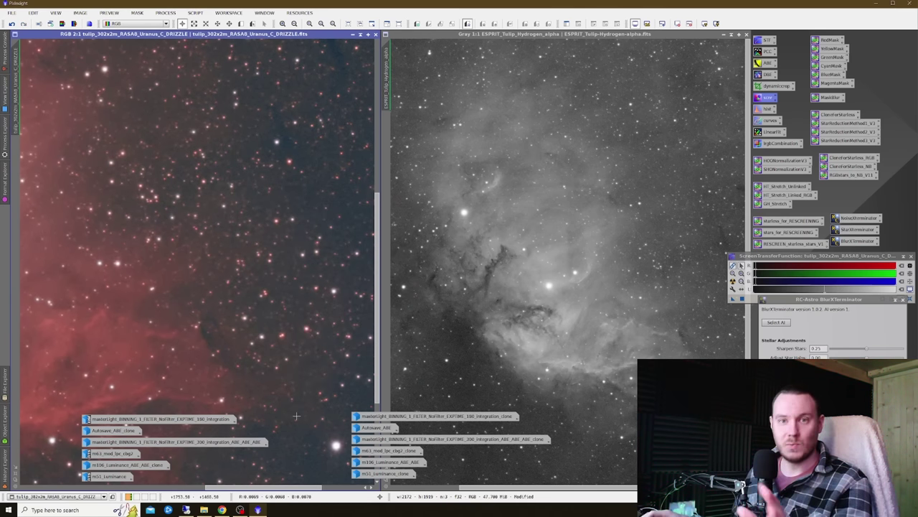
Step: Pan to another area and flip the sharpening off and on, finishing with it undone
{"action": "left_click_drag", "start_coordinate": [279, 488], "coordinate": [241, 493]}
{"action": "left_click_drag", "start_coordinate": [374, 221], "coordinate": [372, 269]}
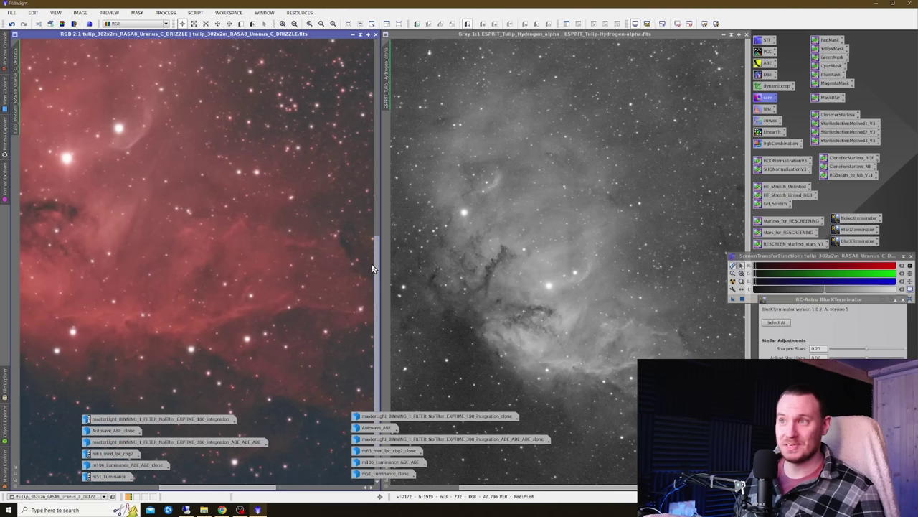
{"action": "right_click", "coordinate": [254, 260]}
{"action": "left_click", "coordinate": [275, 267]}
{"action": "right_click", "coordinate": [291, 268]}
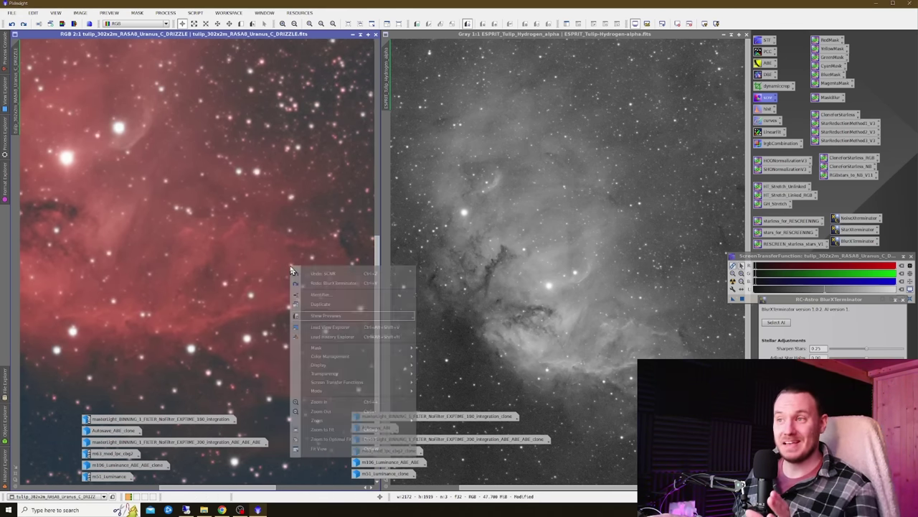
{"action": "left_click", "coordinate": [312, 282]}
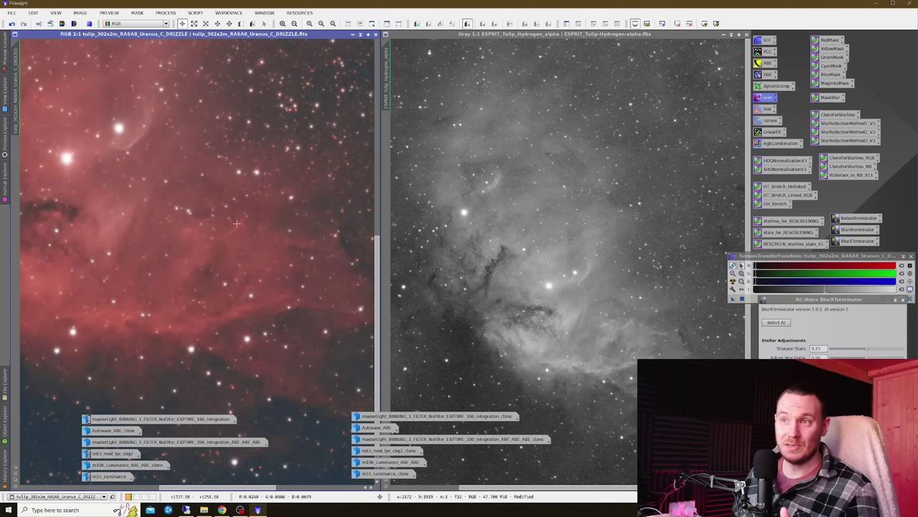
{"action": "right_click", "coordinate": [284, 294]}
{"action": "left_click", "coordinate": [301, 302]}
{"action": "right_click", "coordinate": [293, 268]}
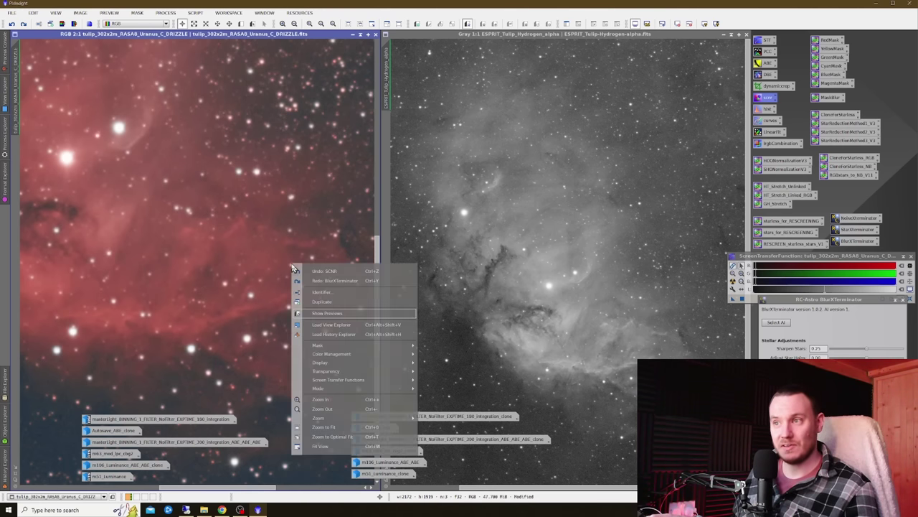
{"action": "key", "text": "Escape"}
Step: Pan the RGB view and undo then redo BlurXTerminator to compare
{"action": "left_click_drag", "start_coordinate": [253, 488], "coordinate": [180, 491]}
{"action": "left_click_drag", "start_coordinate": [374, 281], "coordinate": [375, 219]}
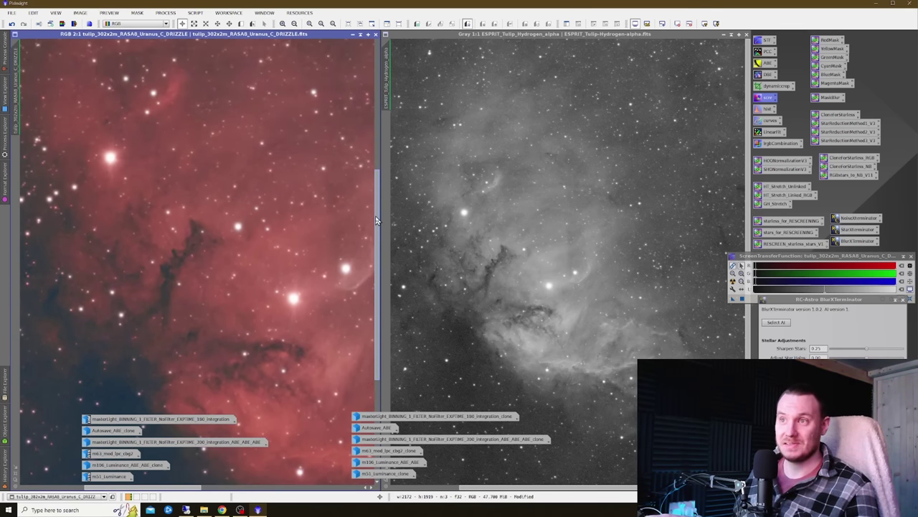
{"action": "right_click", "coordinate": [292, 215]}
{"action": "left_click", "coordinate": [312, 224]}
{"action": "right_click", "coordinate": [312, 224]}
{"action": "left_click", "coordinate": [333, 242]}
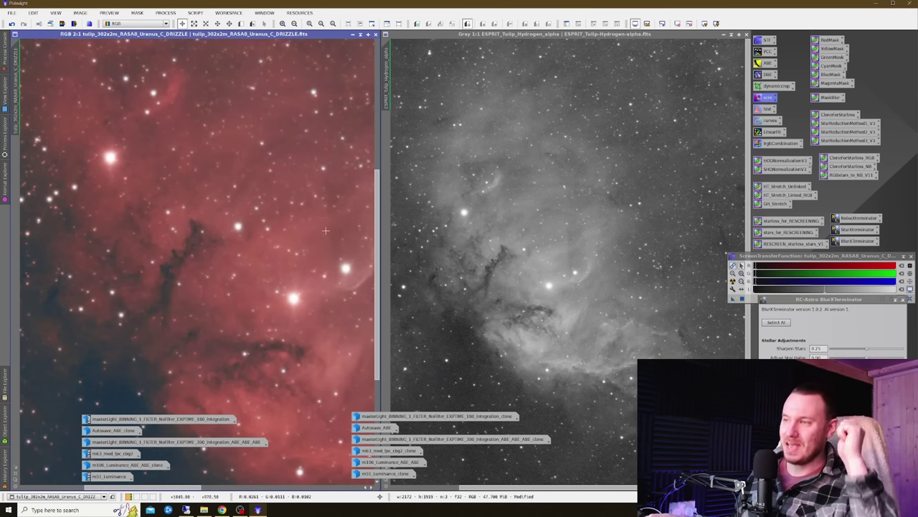
Step: Pan slightly and flip the sharpening off and on twice more, ending sharpened
{"action": "left_click_drag", "start_coordinate": [205, 489], "coordinate": [213, 490]}
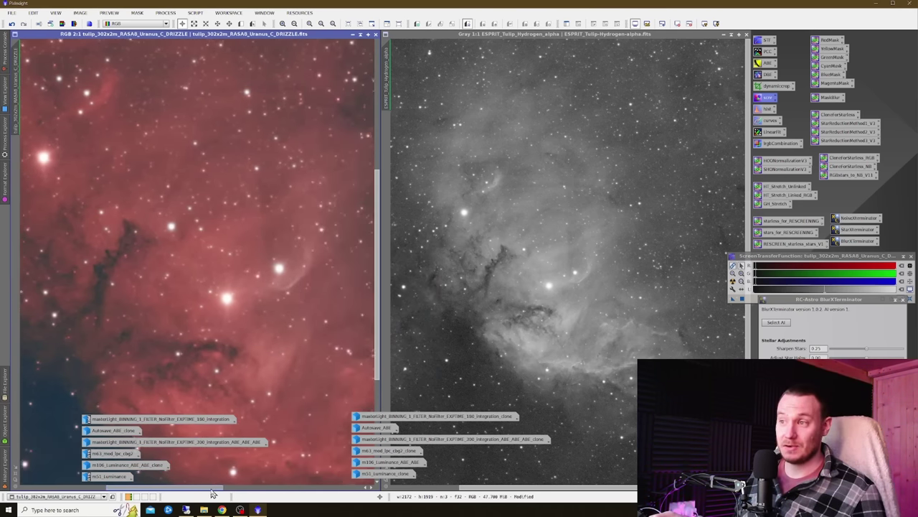
{"action": "right_click", "coordinate": [277, 296]}
{"action": "left_click", "coordinate": [295, 301]}
{"action": "right_click", "coordinate": [283, 296]}
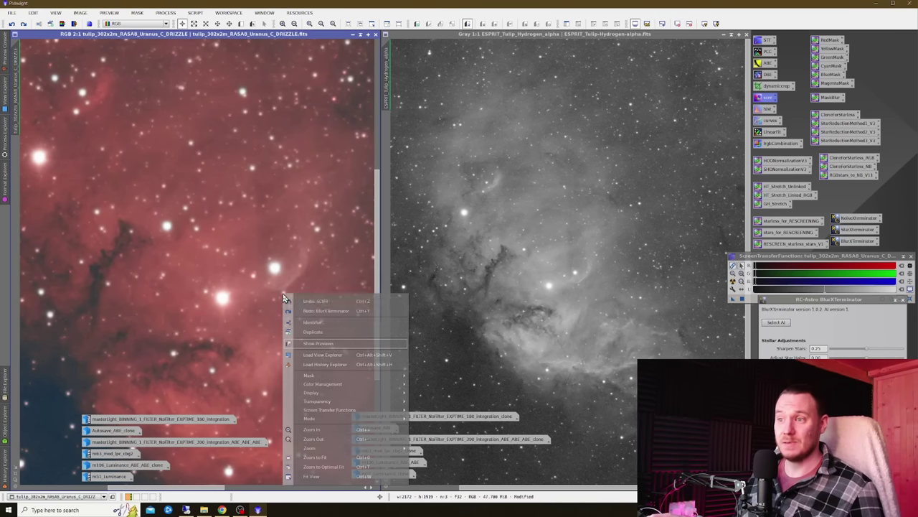
{"action": "left_click", "coordinate": [324, 311]}
{"action": "right_click", "coordinate": [291, 297]}
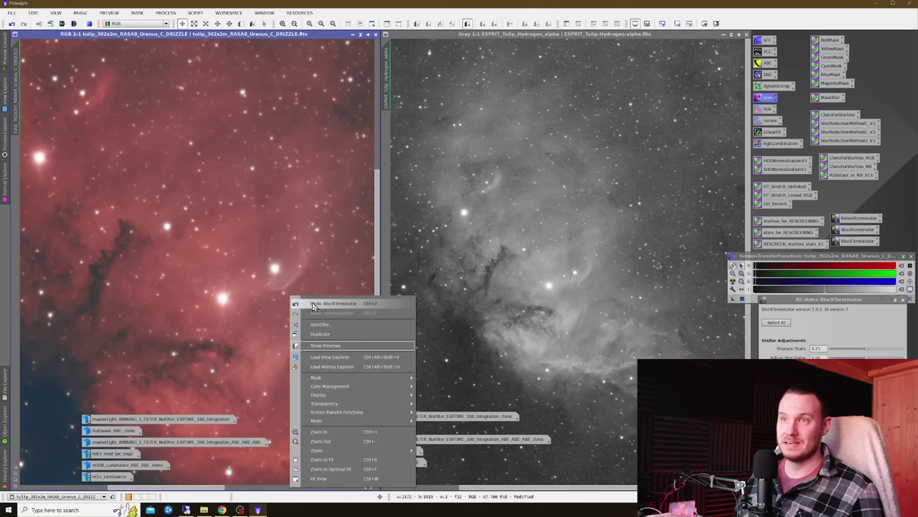
{"action": "left_click", "coordinate": [313, 304]}
{"action": "right_click", "coordinate": [287, 295]}
{"action": "left_click", "coordinate": [316, 313]}
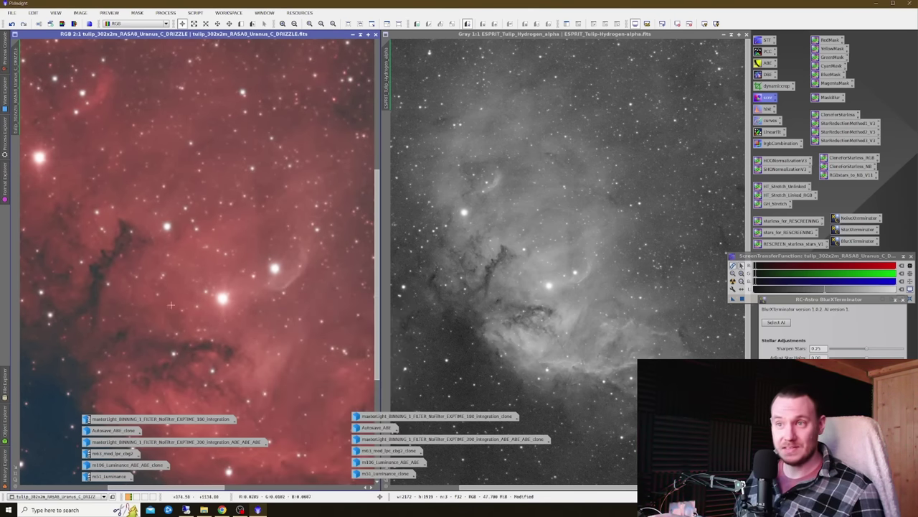
Step: Zoom out and toggle the BlurXTerminator sharpening off and back on once more
{"action": "scroll", "coordinate": [251, 289], "scroll_direction": "down", "scroll_amount": 3}
{"action": "right_click", "coordinate": [250, 289]}
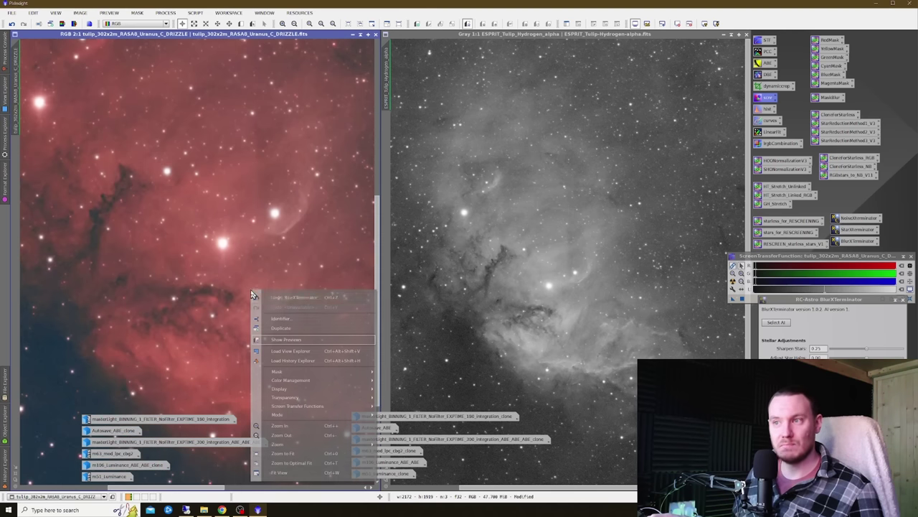
{"action": "left_click", "coordinate": [267, 296]}
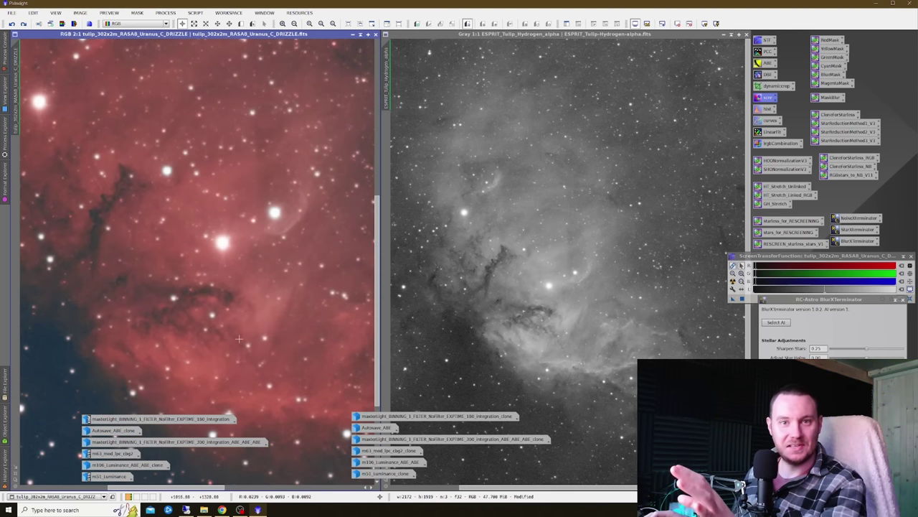
{"action": "right_click", "coordinate": [253, 314]}
{"action": "left_click", "coordinate": [272, 334]}
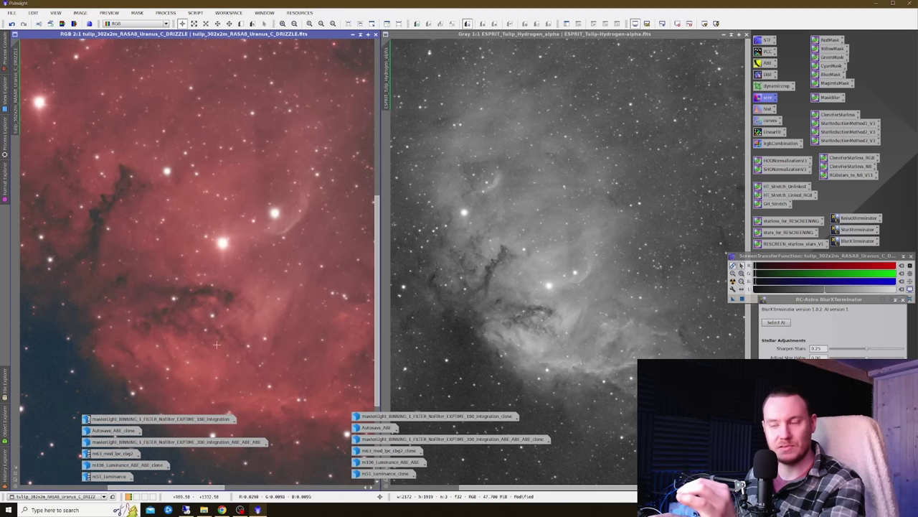
Step: Zoom the RGB view to 3:1 and the Ha view to 2:1, then redo BlurXTerminator
{"action": "scroll", "coordinate": [204, 356], "scroll_direction": "up", "scroll_amount": 1}
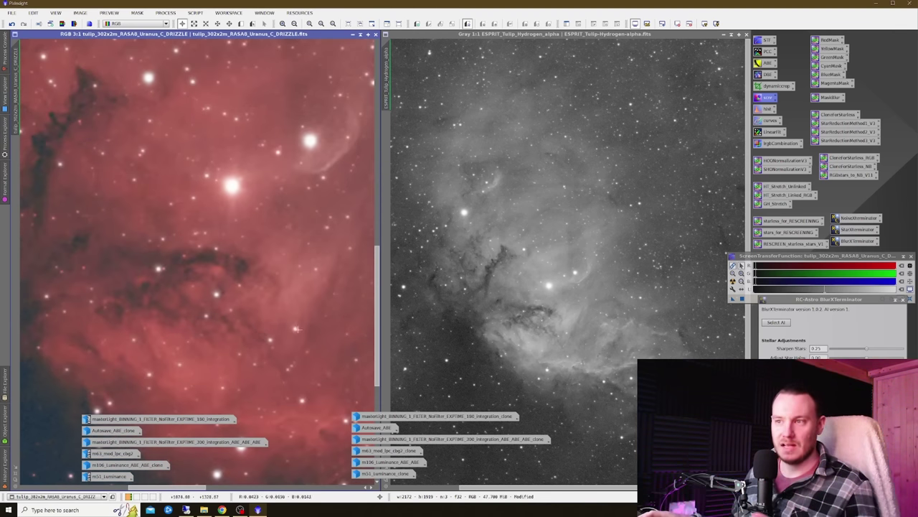
{"action": "scroll", "coordinate": [549, 319], "scroll_direction": "up", "scroll_amount": 1}
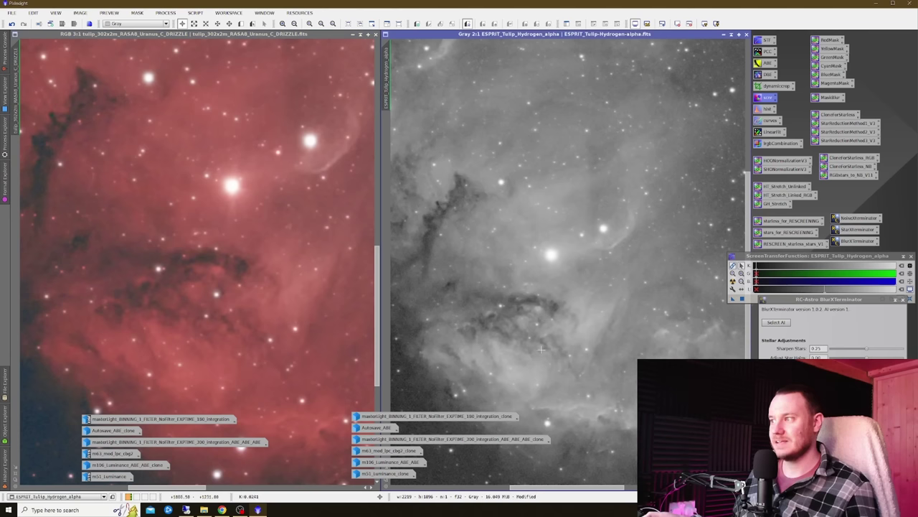
{"action": "right_click", "coordinate": [279, 300]}
{"action": "key", "text": "Escape"}
{"action": "right_click", "coordinate": [335, 292]}
{"action": "left_click", "coordinate": [360, 310]}
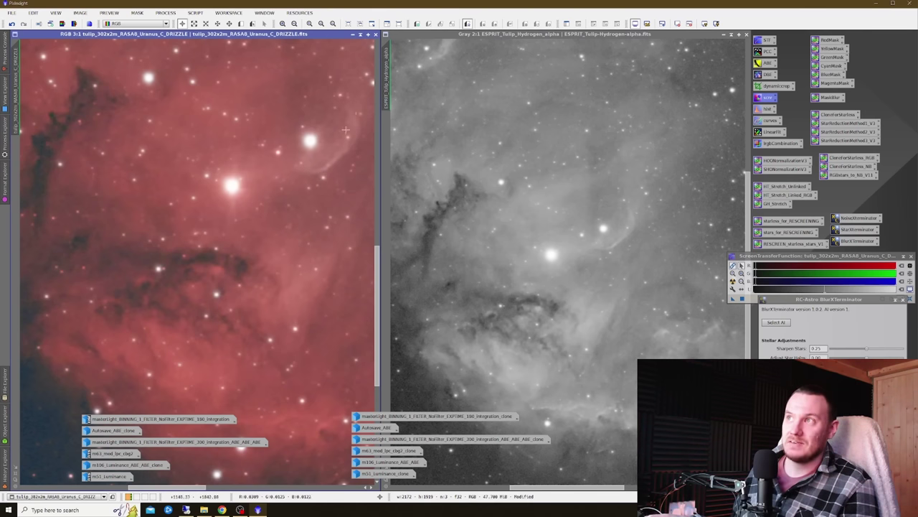
Step: Compare the magnified RGB detail by undoing and redoing BlurXTerminator, ending sharpened
{"action": "right_click", "coordinate": [303, 179]}
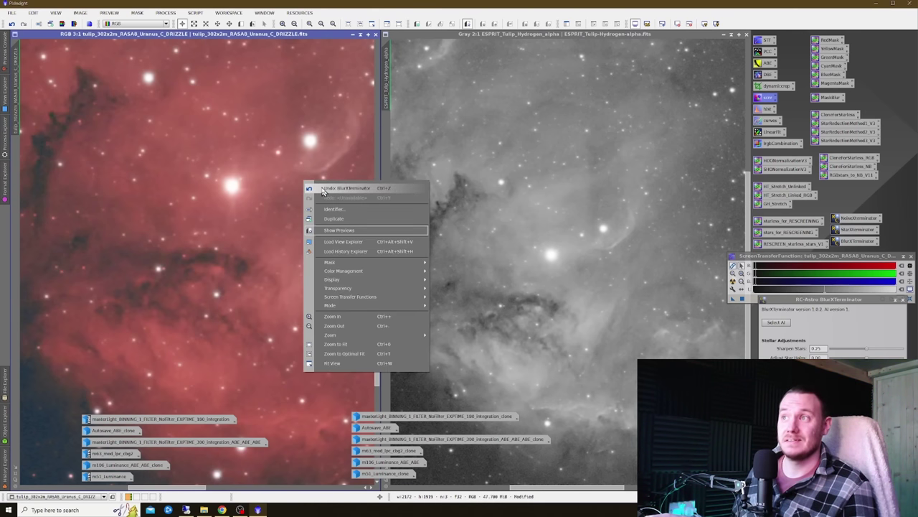
{"action": "right_click", "coordinate": [322, 187]}
{"action": "left_click", "coordinate": [348, 206]}
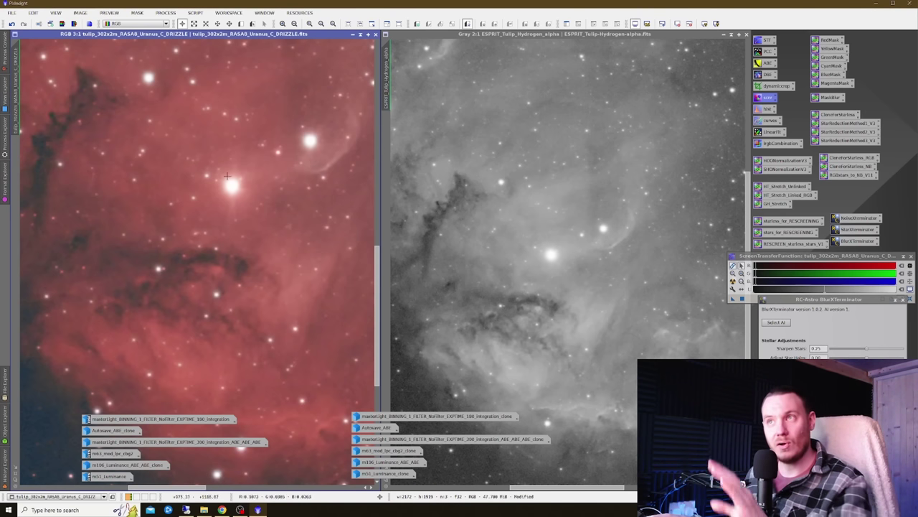
{"action": "right_click", "coordinate": [273, 179]}
{"action": "left_click", "coordinate": [289, 185]}
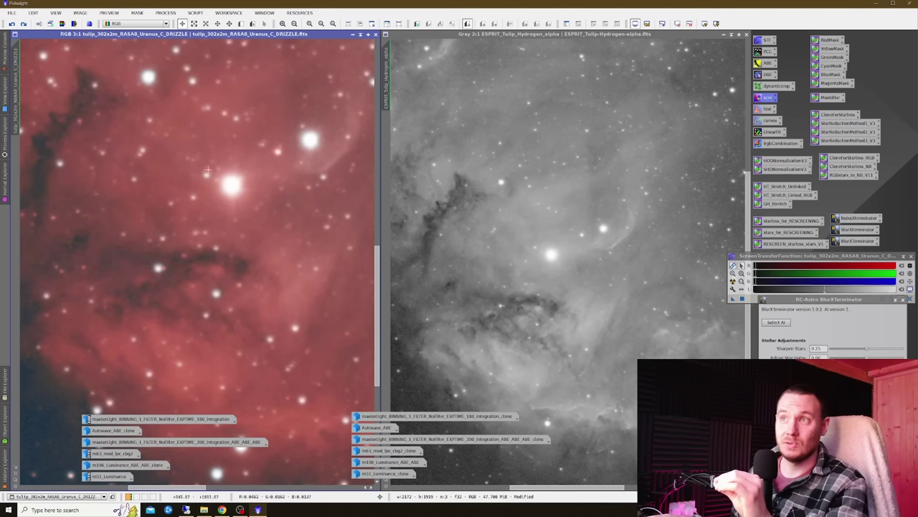
{"action": "right_click", "coordinate": [262, 163]}
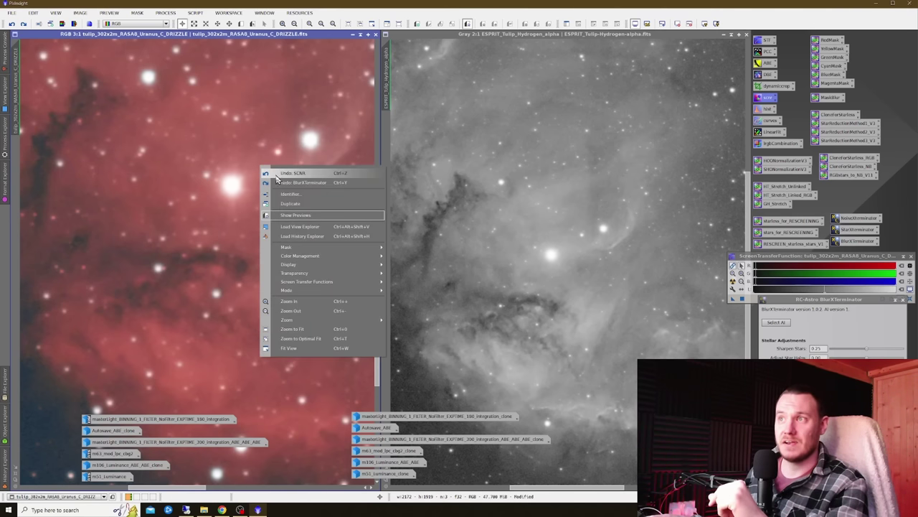
{"action": "left_click", "coordinate": [286, 184]}
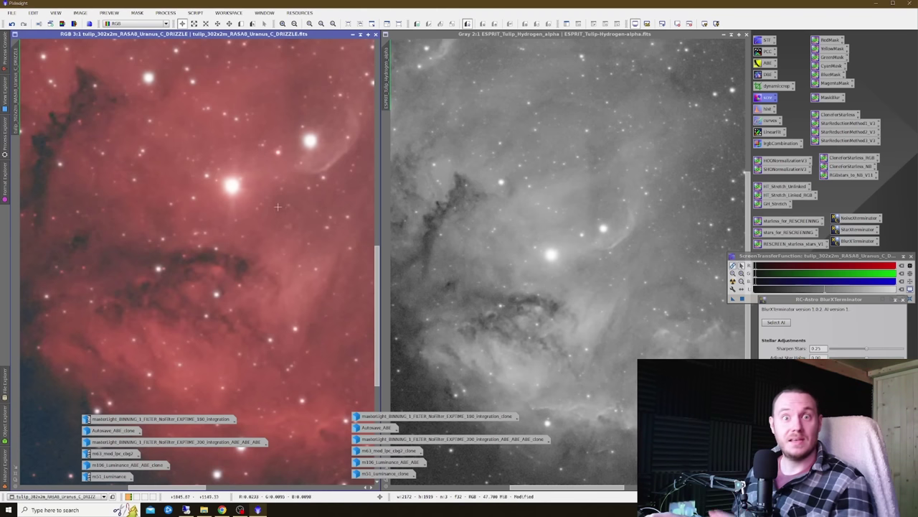
Step: Zoom and pan the hydrogen-alpha view across the nebula without changing anything
{"action": "scroll", "coordinate": [277, 206], "scroll_direction": "down", "scroll_amount": 2}
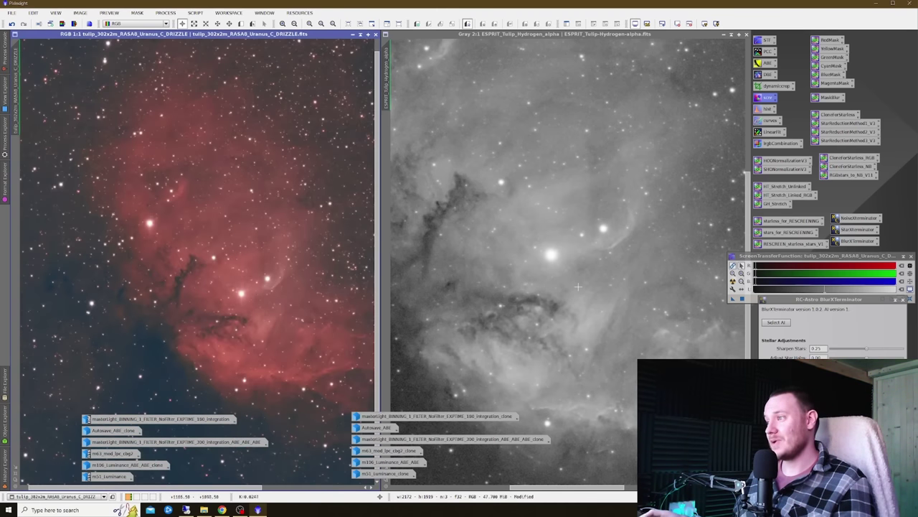
{"action": "scroll", "coordinate": [577, 287], "scroll_direction": "down", "scroll_amount": 3}
{"action": "scroll", "coordinate": [587, 300], "scroll_direction": "up", "scroll_amount": 3}
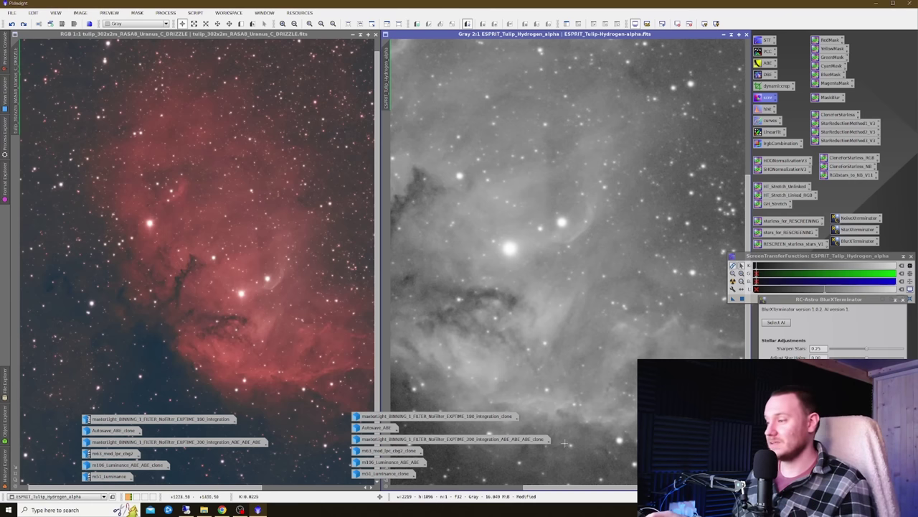
{"action": "left_click_drag", "start_coordinate": [579, 488], "coordinate": [617, 487]}
{"action": "left_click_drag", "start_coordinate": [748, 216], "coordinate": [748, 204]}
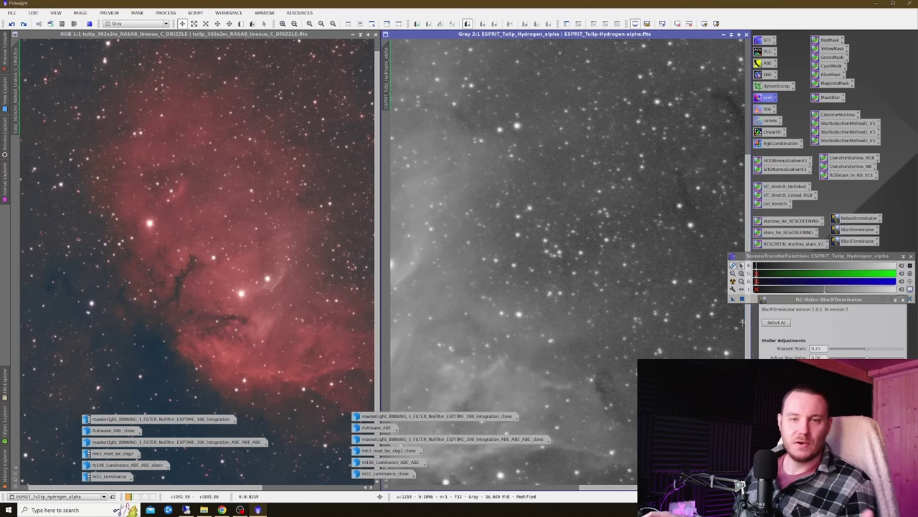
{"action": "right_click", "coordinate": [611, 264]}
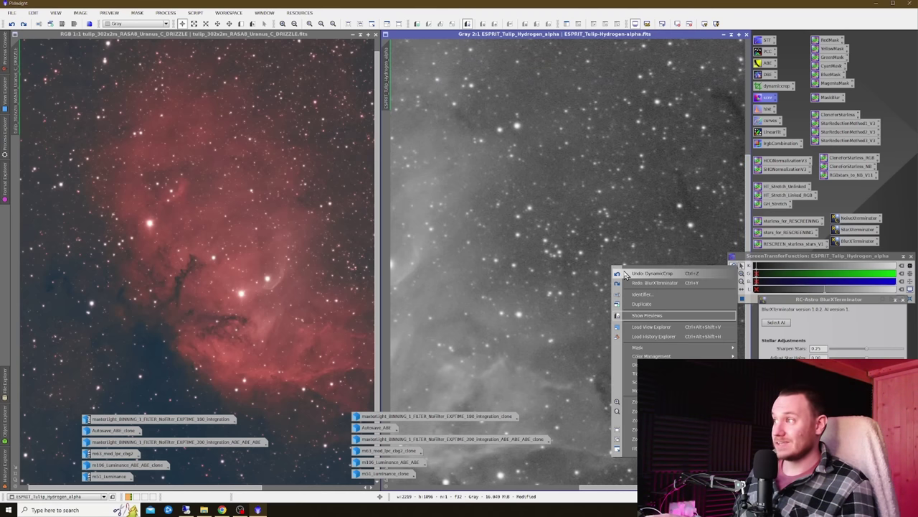
{"action": "key", "text": "Escape"}
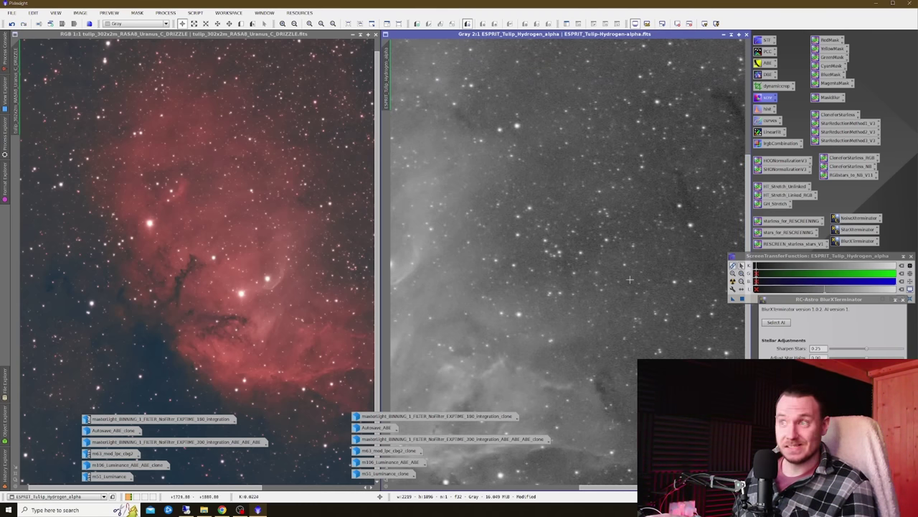
{"action": "right_click", "coordinate": [630, 278]}
{"action": "key", "text": "Escape"}
{"action": "right_click", "coordinate": [638, 275]}
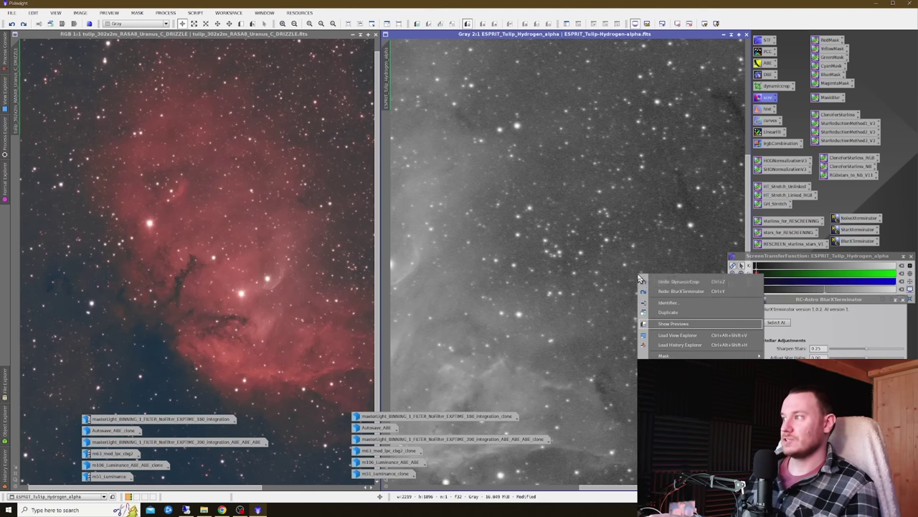
{"action": "key", "text": "Escape"}
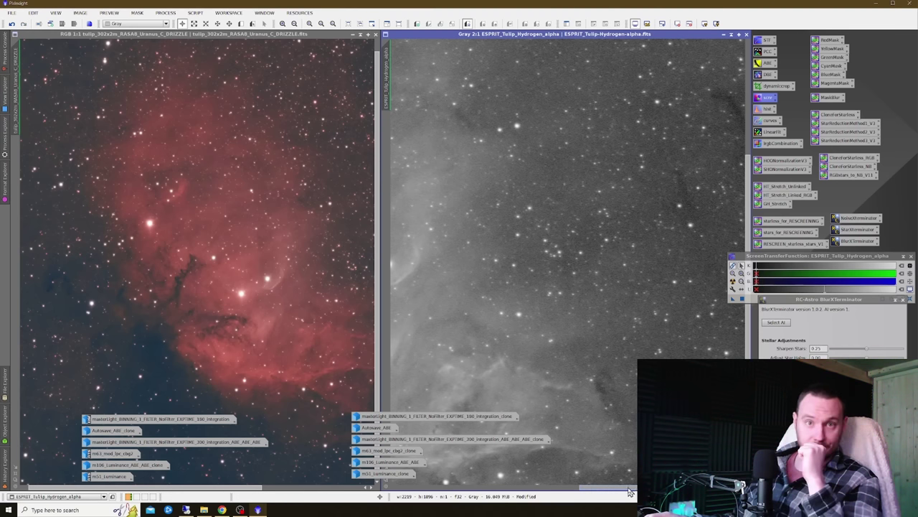
Step: Pan the Ha view again, undo BlurXTerminator, then redo it to leave it sharpened
{"action": "left_click_drag", "start_coordinate": [627, 490], "coordinate": [579, 490]}
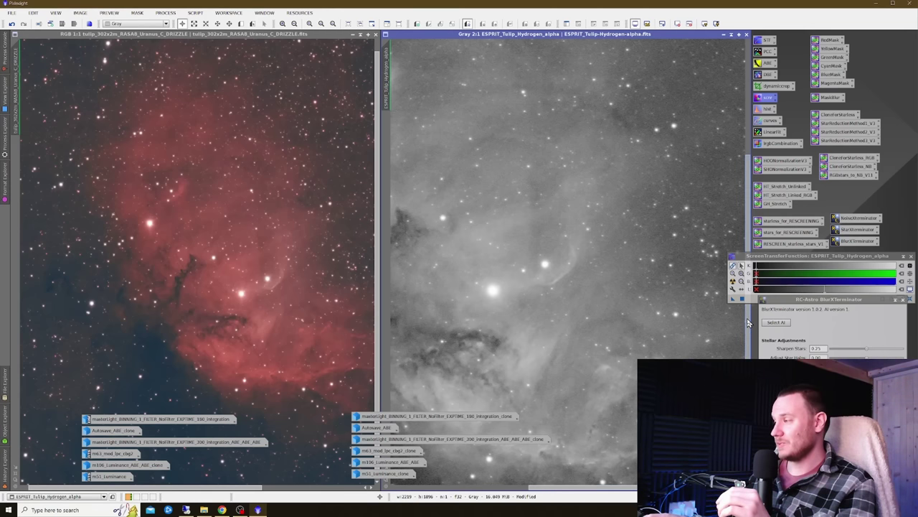
{"action": "left_click_drag", "start_coordinate": [749, 201], "coordinate": [748, 225]}
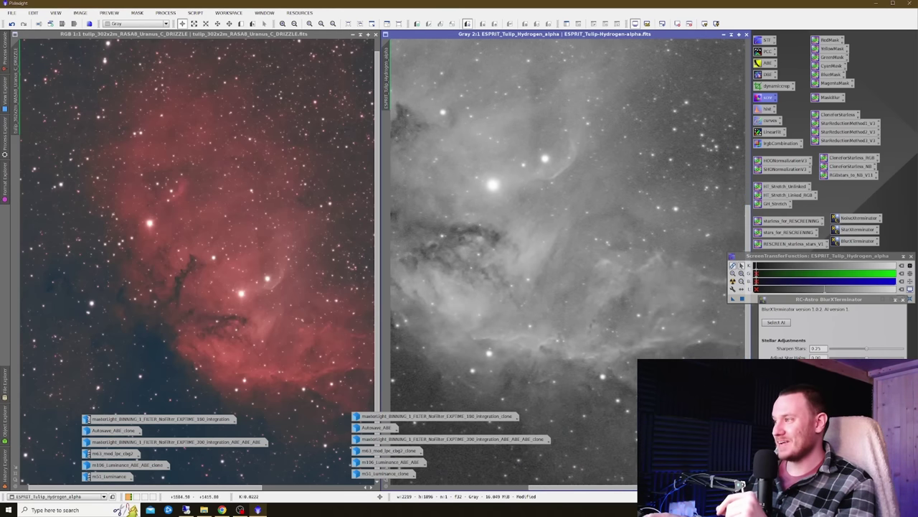
{"action": "right_click", "coordinate": [640, 337]}
{"action": "left_click", "coordinate": [647, 230]}
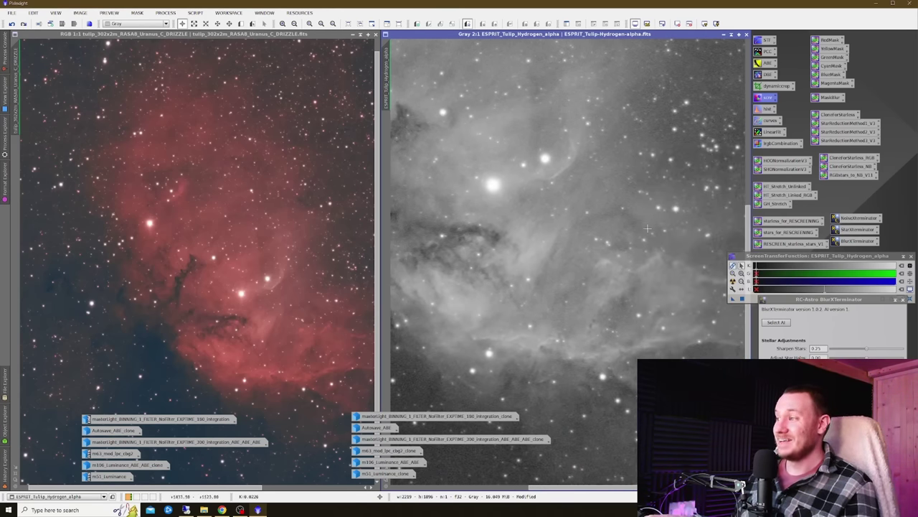
{"action": "right_click", "coordinate": [646, 230]}
{"action": "key", "text": "Escape"}
{"action": "right_click", "coordinate": [637, 232]}
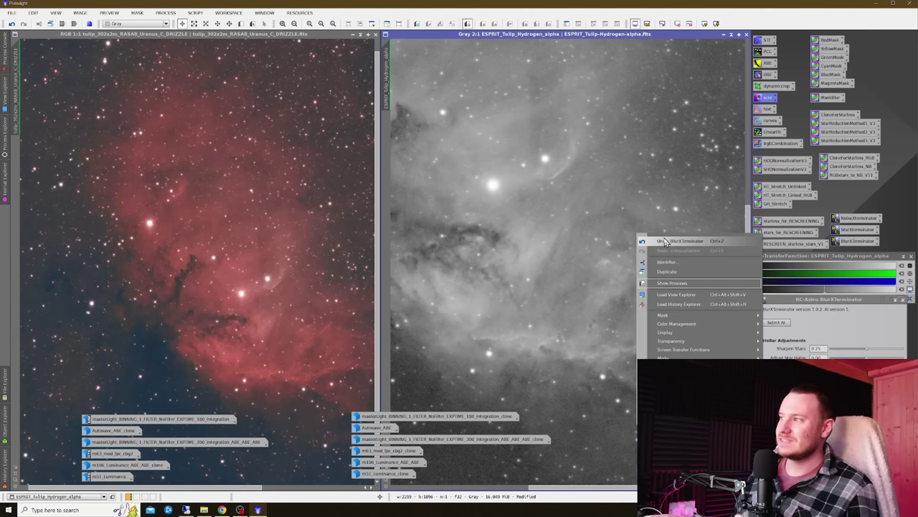
{"action": "left_click", "coordinate": [665, 243]}
{"action": "right_click", "coordinate": [665, 238]}
{"action": "left_click", "coordinate": [682, 251]}
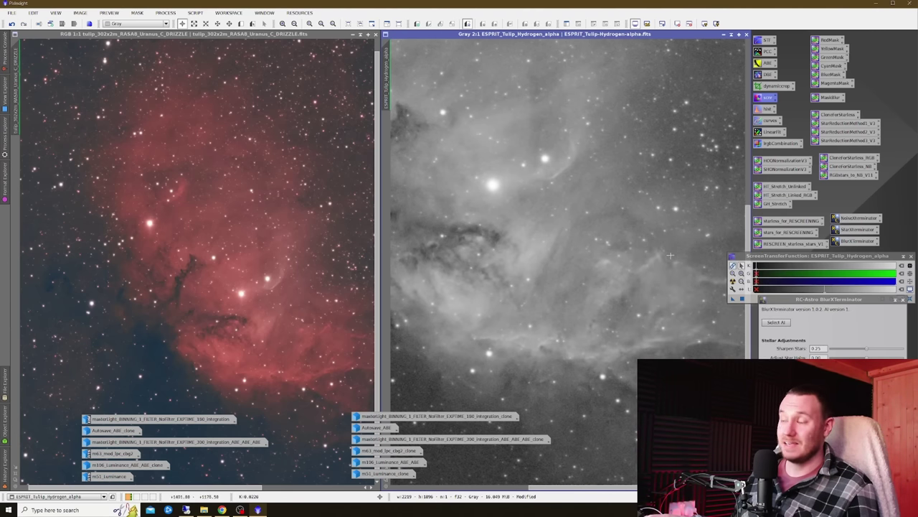
Step: Iconize both Tulip windows to the bottom right and restore m51_Luminance and m51_Luminance_clone
{"action": "left_click", "coordinate": [360, 34]}
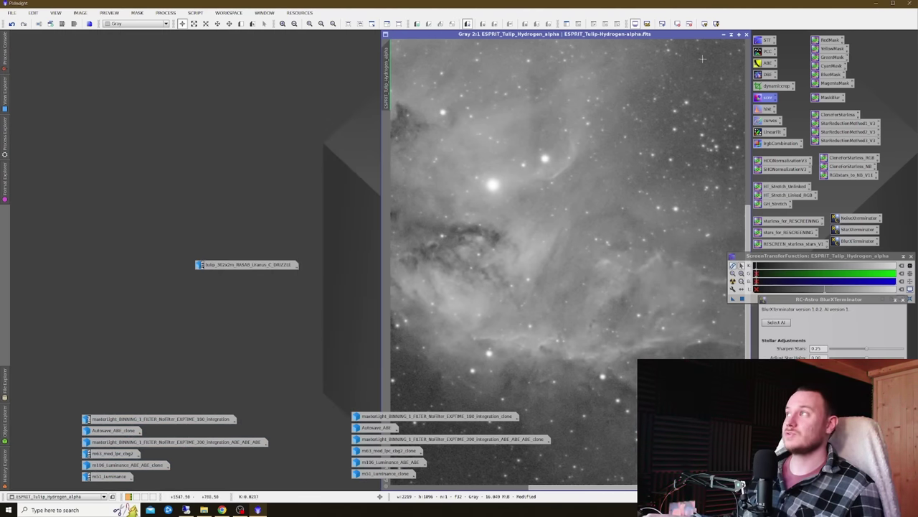
{"action": "left_click", "coordinate": [723, 34]}
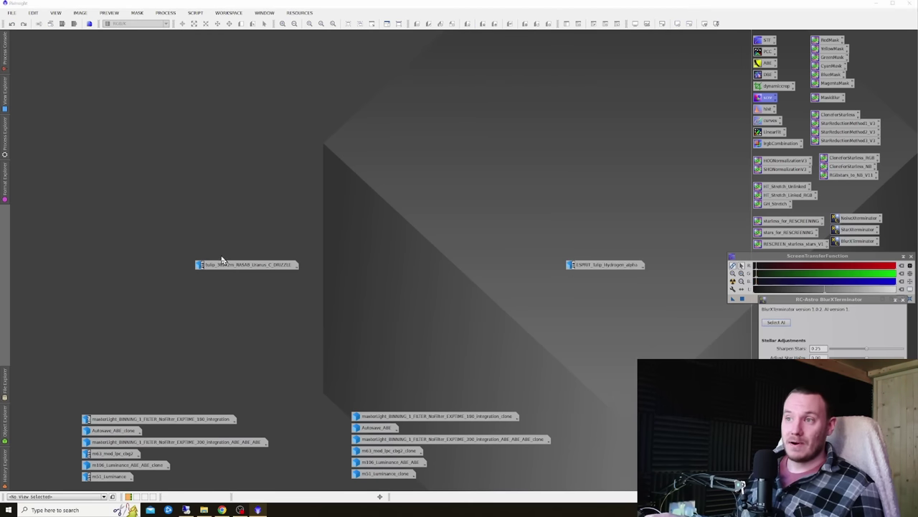
{"action": "left_click_drag", "start_coordinate": [222, 261], "coordinate": [639, 460]}
{"action": "left_click_drag", "start_coordinate": [598, 267], "coordinate": [646, 445]}
{"action": "double_click", "coordinate": [113, 477]}
{"action": "double_click", "coordinate": [383, 473]}
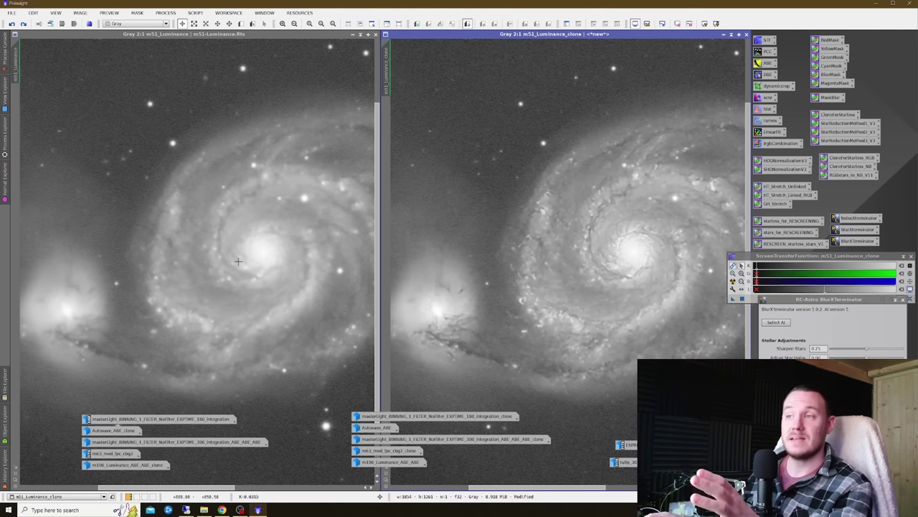
Step: Undo and redo BlurXTerminator on the M51 clone twice to compare
{"action": "right_click", "coordinate": [608, 230]}
{"action": "left_click", "coordinate": [633, 235]}
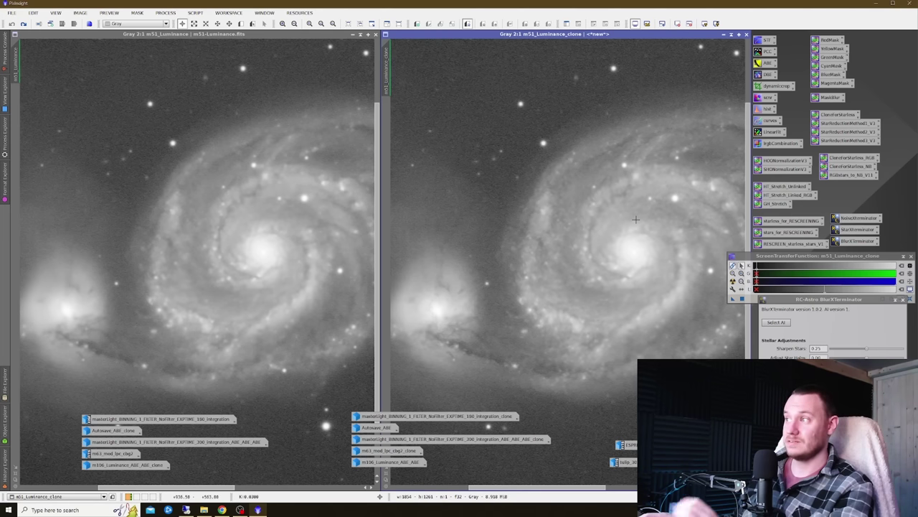
{"action": "right_click", "coordinate": [636, 220]}
{"action": "left_click", "coordinate": [646, 239]}
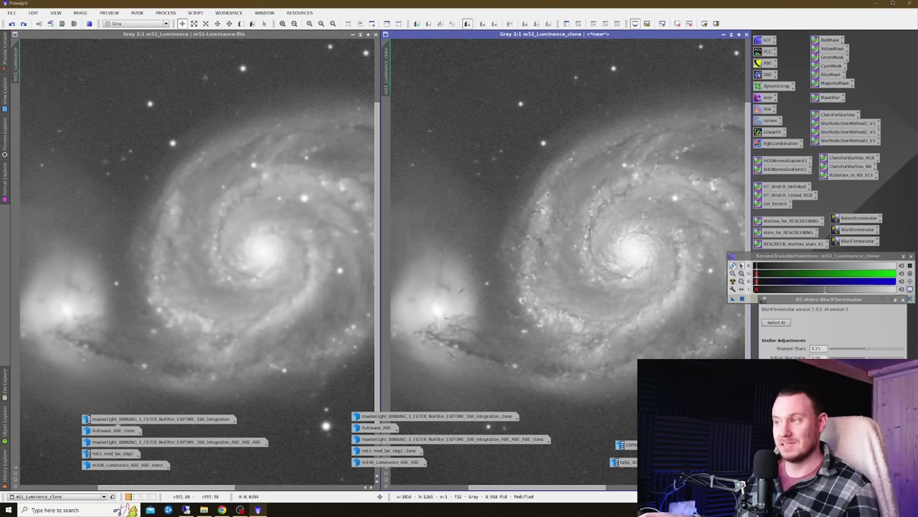
{"action": "right_click", "coordinate": [644, 216]}
{"action": "left_click", "coordinate": [653, 226]}
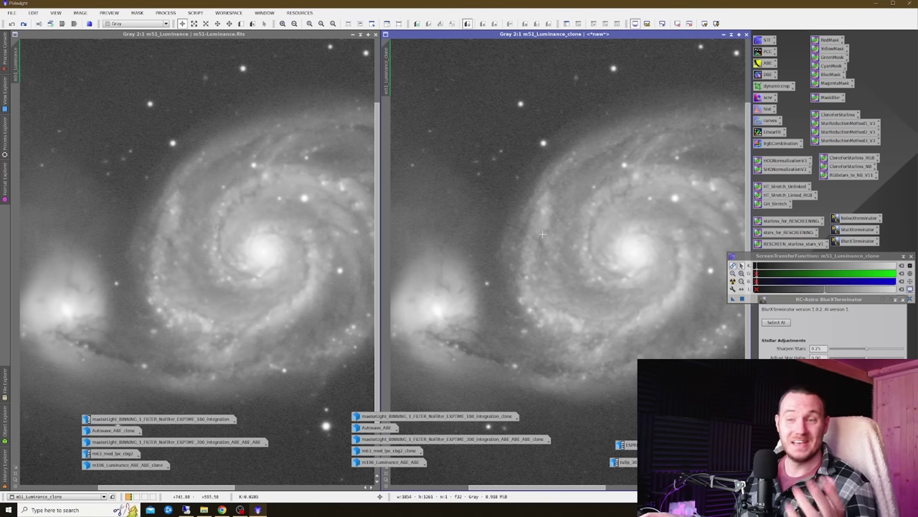
{"action": "right_click", "coordinate": [547, 228]}
{"action": "left_click", "coordinate": [574, 243]}
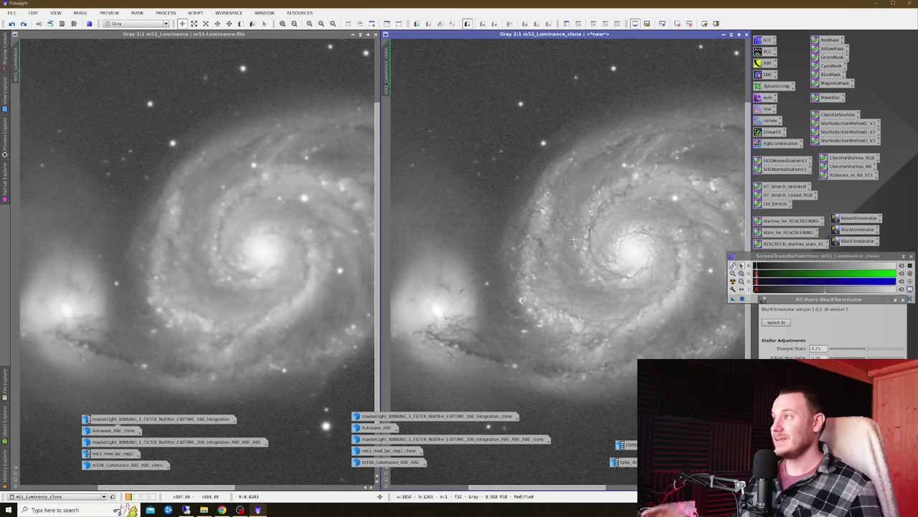
Step: Flip the M51 clone's sharpening off and on twice more, ending sharpened
{"action": "right_click", "coordinate": [535, 223]}
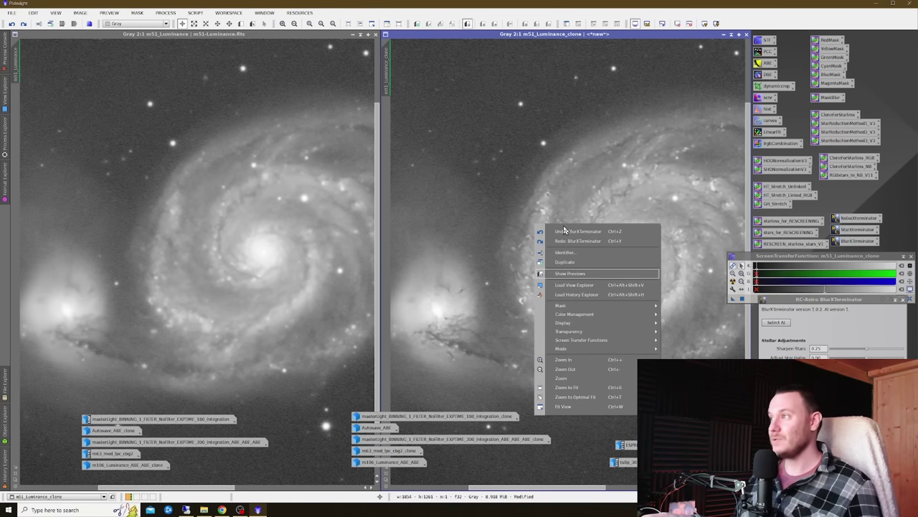
{"action": "left_click", "coordinate": [563, 231]}
{"action": "right_click", "coordinate": [569, 230]}
{"action": "left_click", "coordinate": [596, 245]}
{"action": "right_click", "coordinate": [590, 235]}
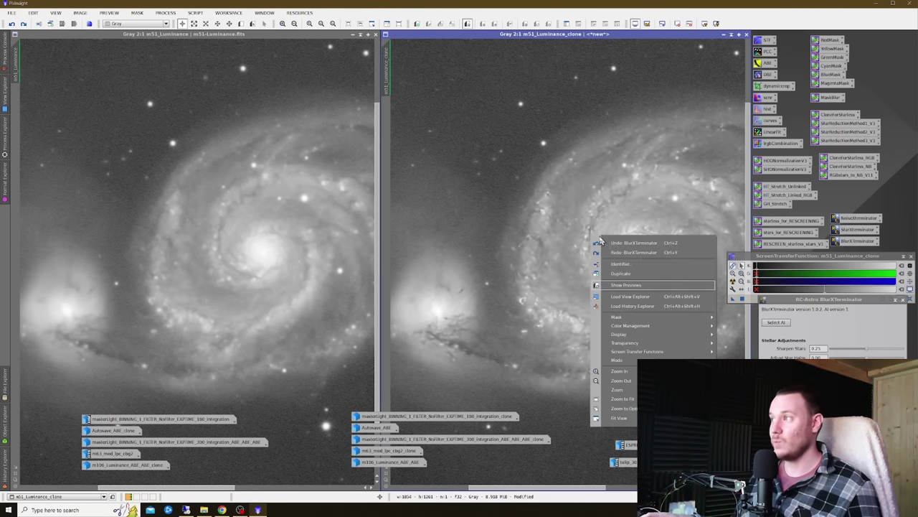
{"action": "left_click", "coordinate": [604, 238]}
{"action": "right_click", "coordinate": [604, 237]}
{"action": "left_click", "coordinate": [624, 249]}
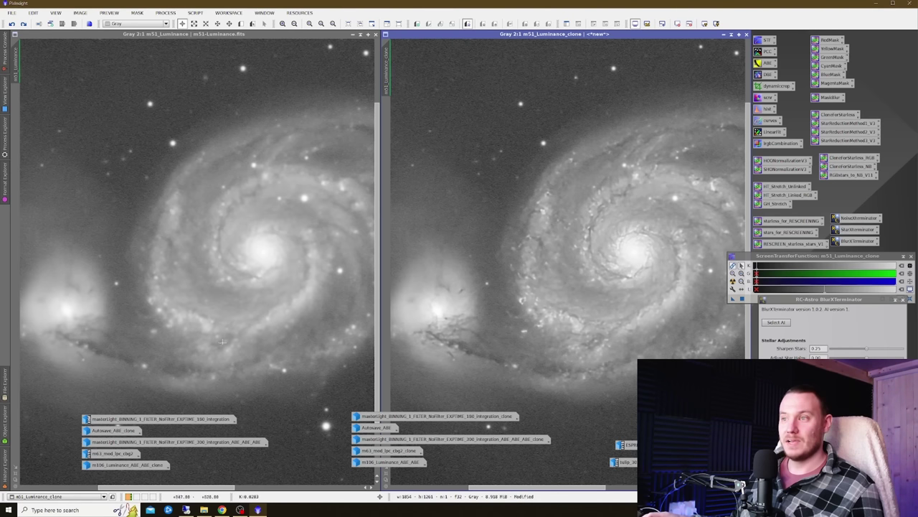
Step: Zoom the clone to 5:1 on the companion core and toggle BlurXTerminator off and on
{"action": "scroll", "coordinate": [420, 327], "scroll_direction": "up", "scroll_amount": 3}
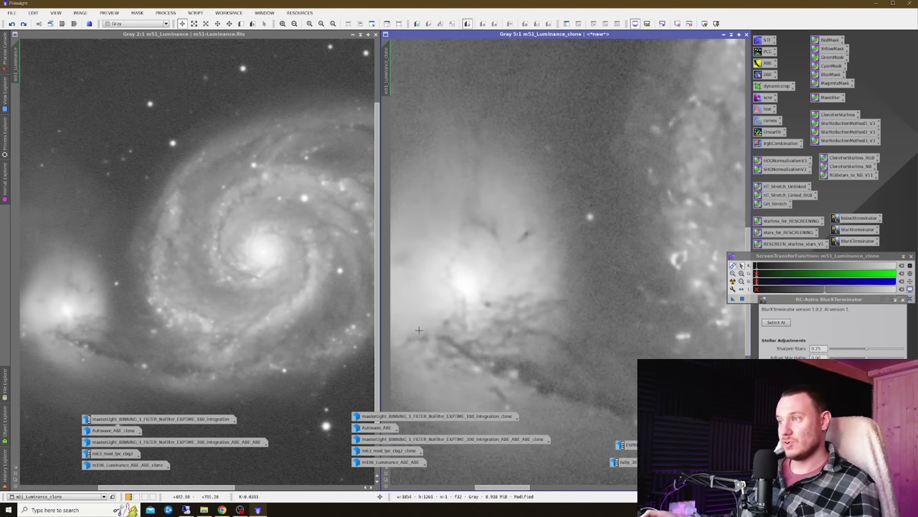
{"action": "left_click_drag", "start_coordinate": [517, 494], "coordinate": [508, 493]}
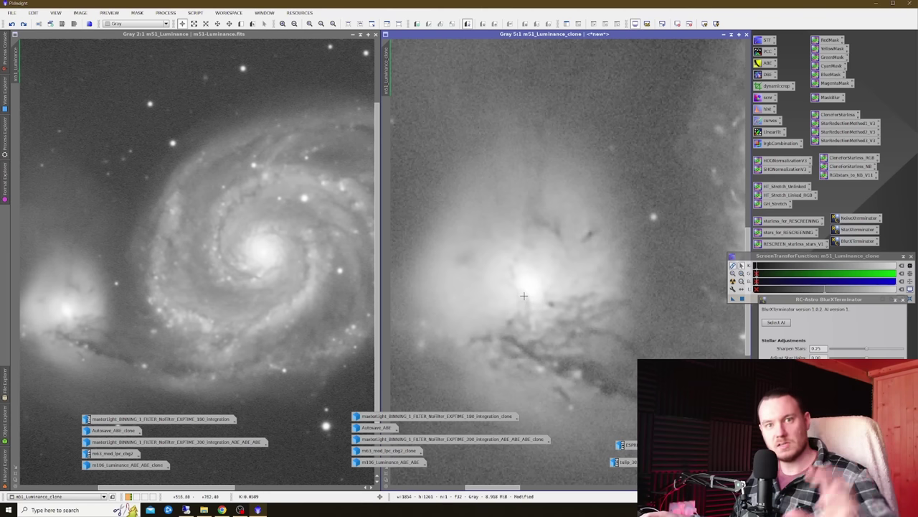
{"action": "right_click", "coordinate": [546, 302]}
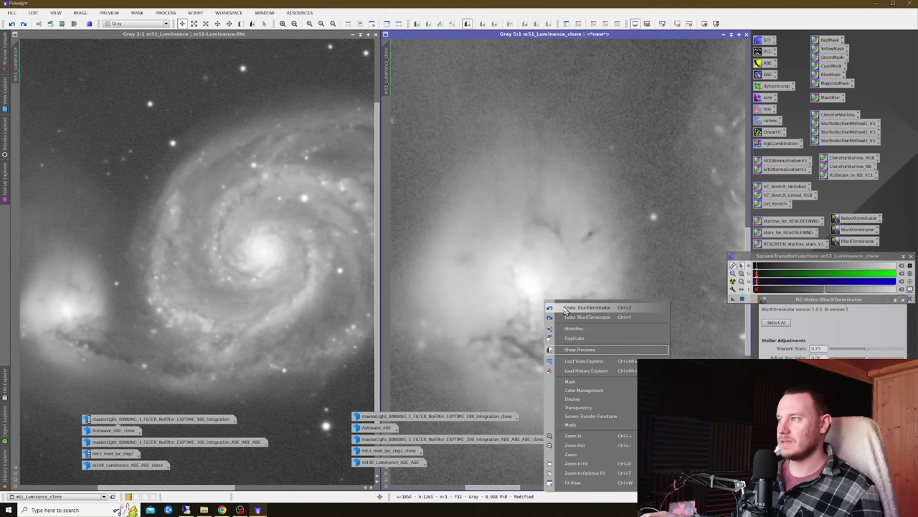
{"action": "left_click", "coordinate": [565, 308]}
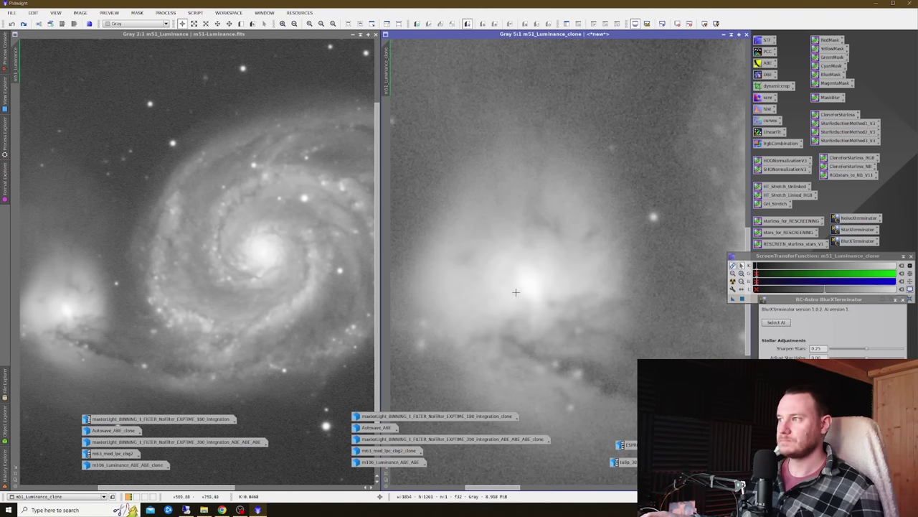
{"action": "right_click", "coordinate": [558, 297]}
{"action": "left_click", "coordinate": [575, 313]}
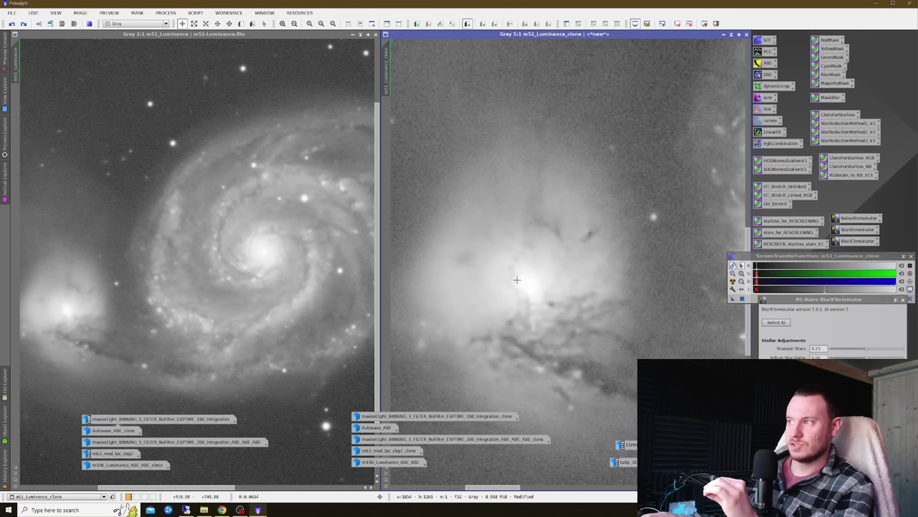
Step: Flip the core's sharpening off and on twice more, ending with BlurXTerminator applied
{"action": "right_click", "coordinate": [577, 300]}
{"action": "left_click", "coordinate": [581, 302]}
{"action": "right_click", "coordinate": [589, 294]}
{"action": "left_click", "coordinate": [615, 311]}
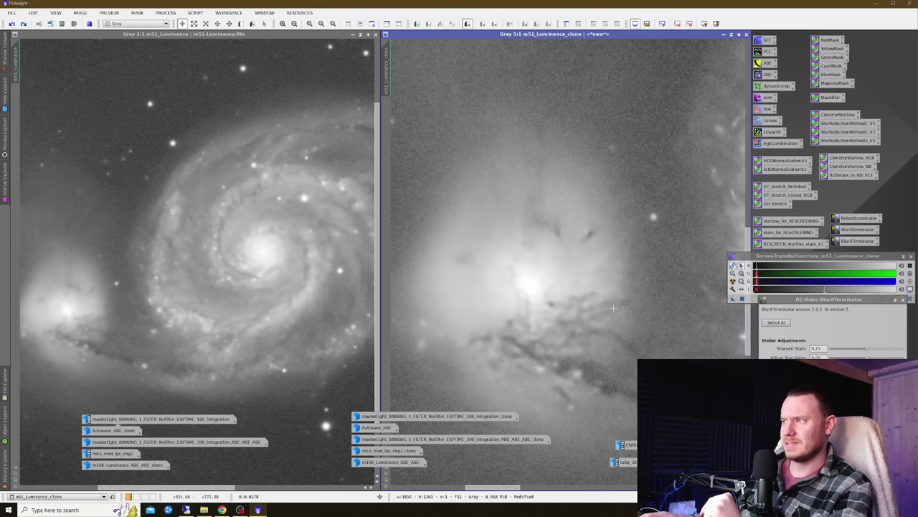
{"action": "right_click", "coordinate": [614, 309]}
{"action": "left_click", "coordinate": [624, 313]}
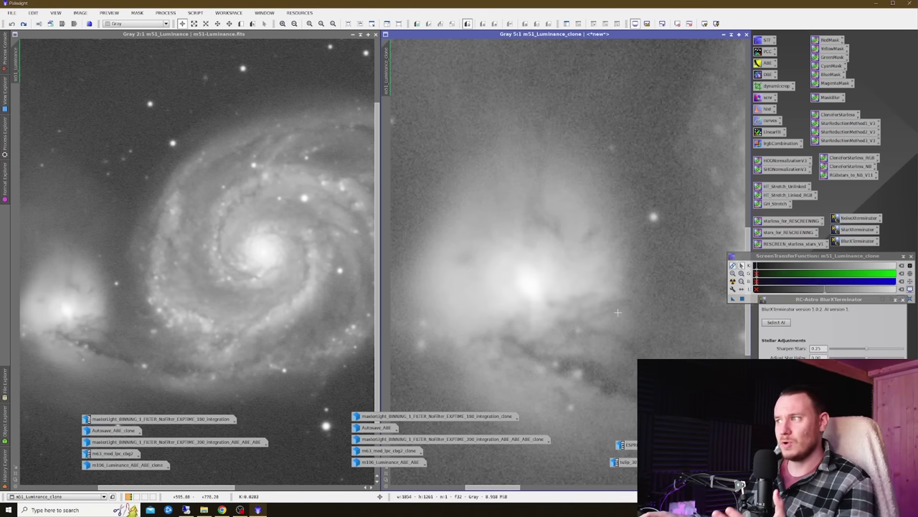
{"action": "right_click", "coordinate": [583, 294]}
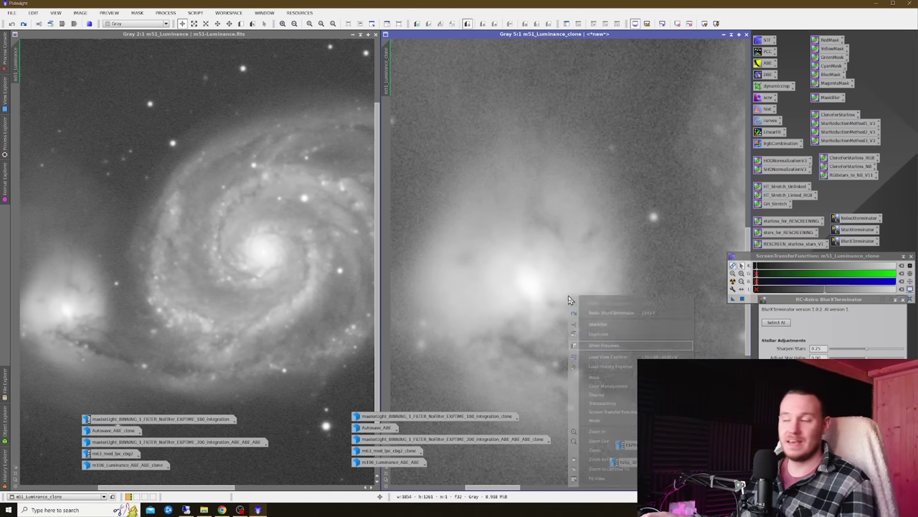
{"action": "left_click", "coordinate": [593, 313]}
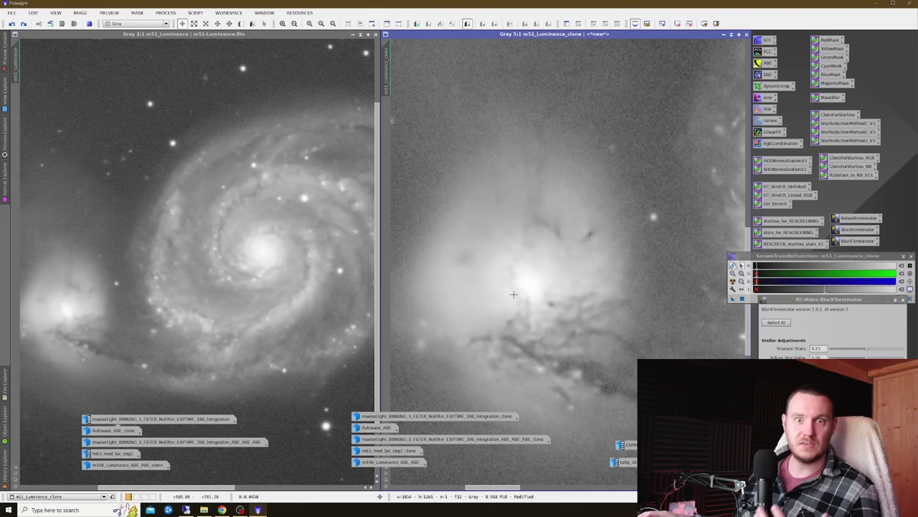
Step: Zoom out, iconize both M51 windows, and restore the M106 luminance image and its clone
{"action": "scroll", "coordinate": [504, 289], "scroll_direction": "down", "scroll_amount": 3}
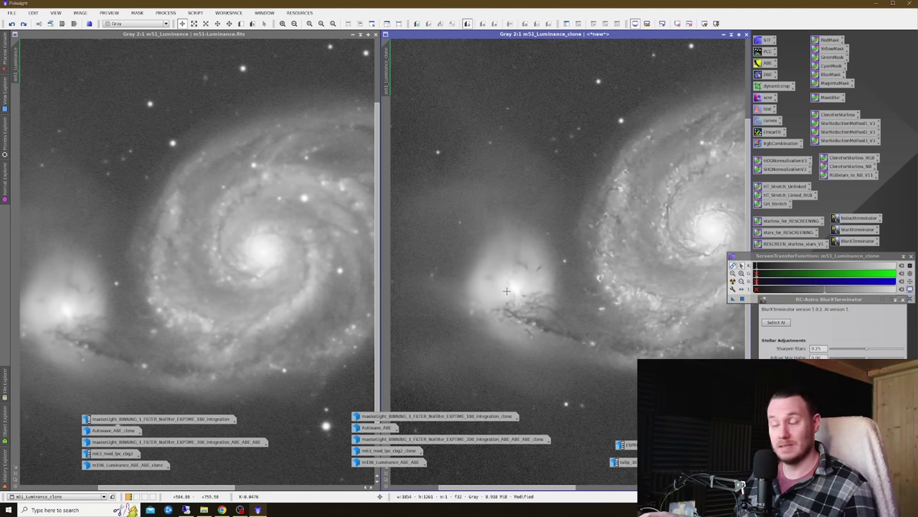
{"action": "scroll", "coordinate": [507, 286], "scroll_direction": "down", "scroll_amount": 1}
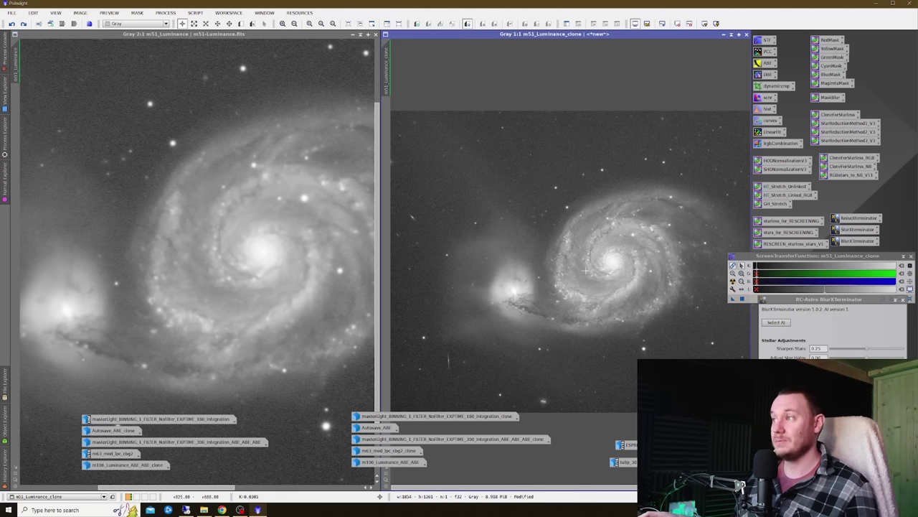
{"action": "scroll", "coordinate": [586, 270], "scroll_direction": "up", "scroll_amount": 1}
{"action": "scroll", "coordinate": [565, 267], "scroll_direction": "down", "scroll_amount": 1}
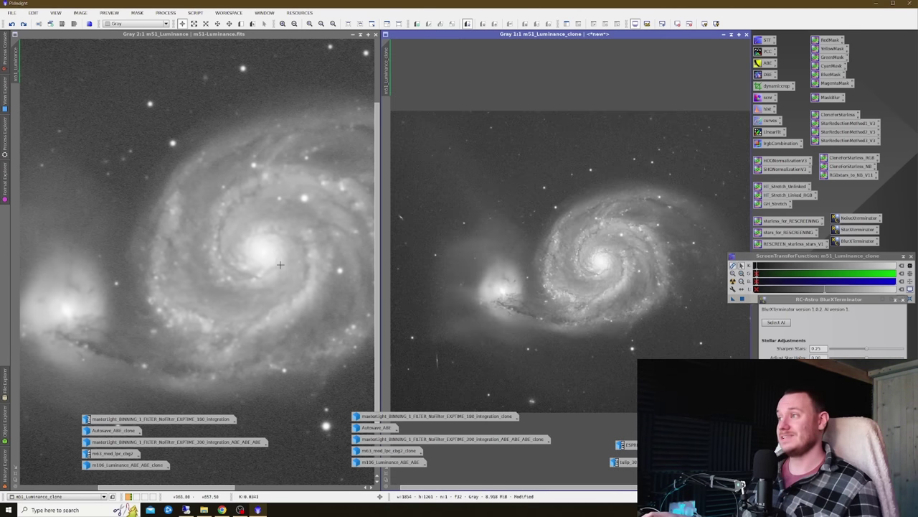
{"action": "scroll", "coordinate": [280, 264], "scroll_direction": "down", "scroll_amount": 2}
{"action": "scroll", "coordinate": [280, 265], "scroll_direction": "up", "scroll_amount": 1}
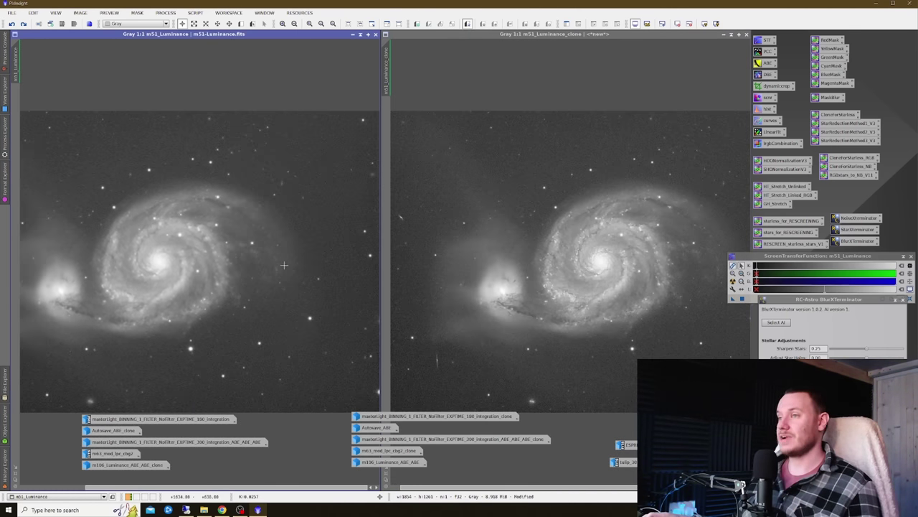
{"action": "left_click", "coordinate": [352, 36]}
{"action": "left_click", "coordinate": [724, 34]}
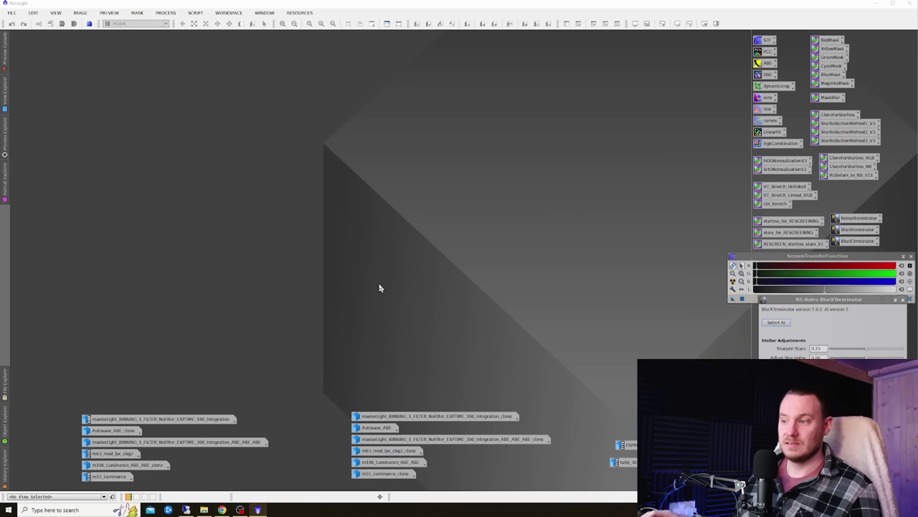
{"action": "double_click", "coordinate": [125, 465]}
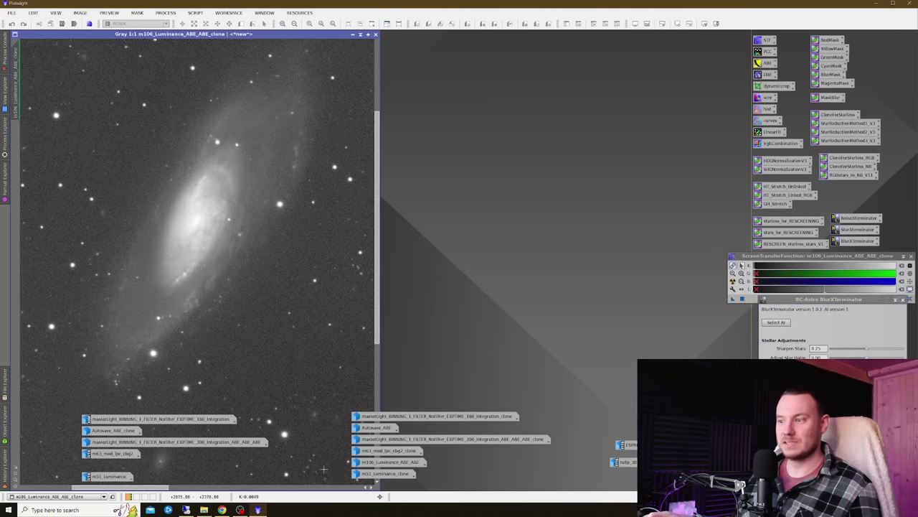
{"action": "double_click", "coordinate": [368, 465]}
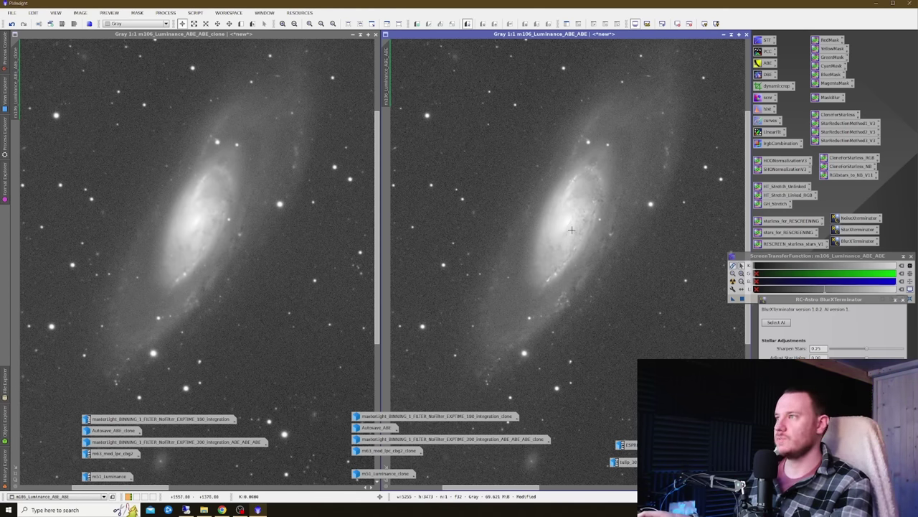
Step: Zoom in on the M106 core, then undo and redo BlurXTerminator once
{"action": "scroll", "coordinate": [579, 230], "scroll_direction": "up", "scroll_amount": 1}
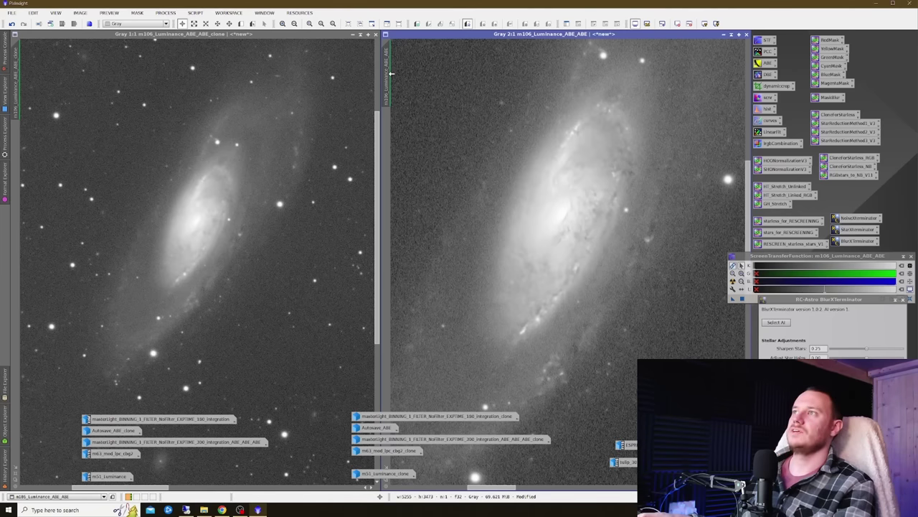
{"action": "scroll", "coordinate": [208, 215], "scroll_direction": "up", "scroll_amount": 1}
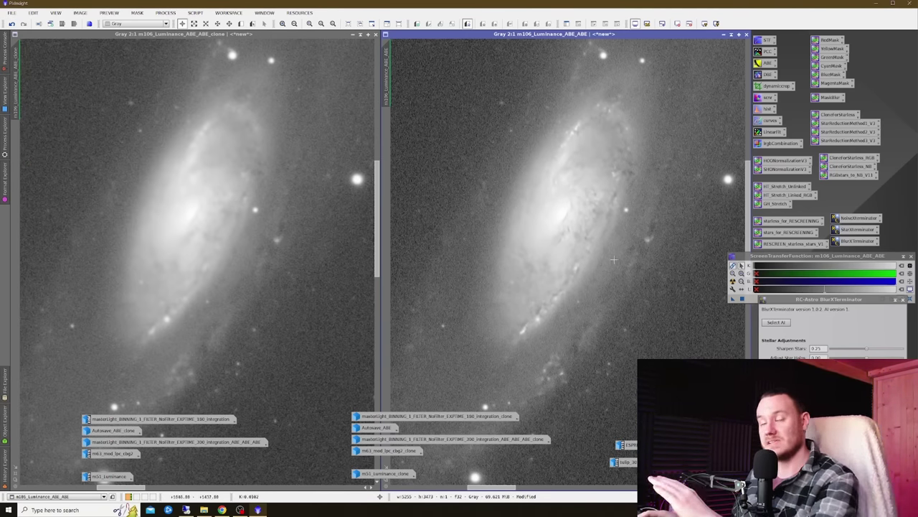
{"action": "right_click", "coordinate": [625, 227]}
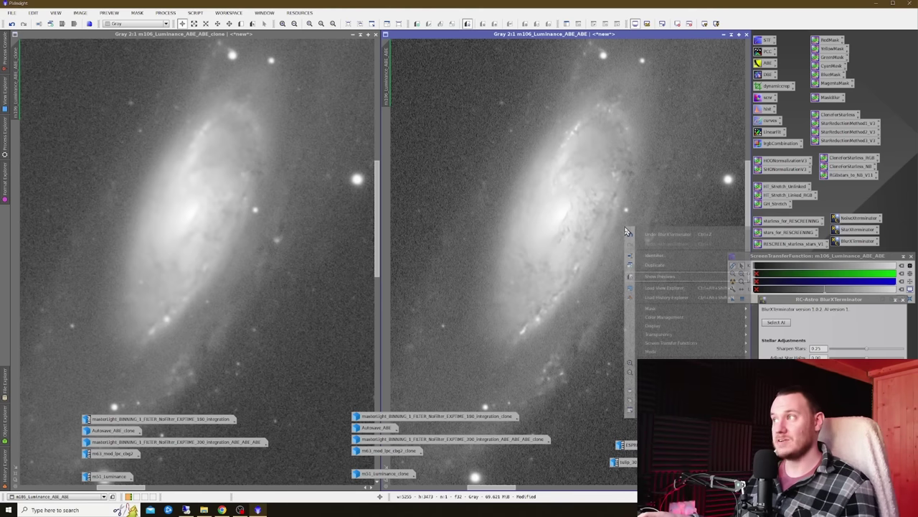
{"action": "left_click", "coordinate": [664, 236]}
{"action": "right_click", "coordinate": [648, 232]}
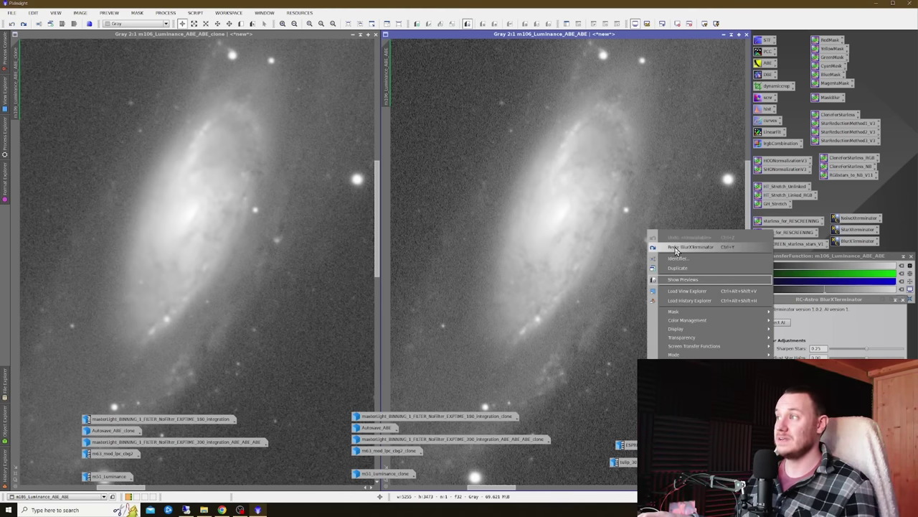
{"action": "left_click", "coordinate": [669, 246]}
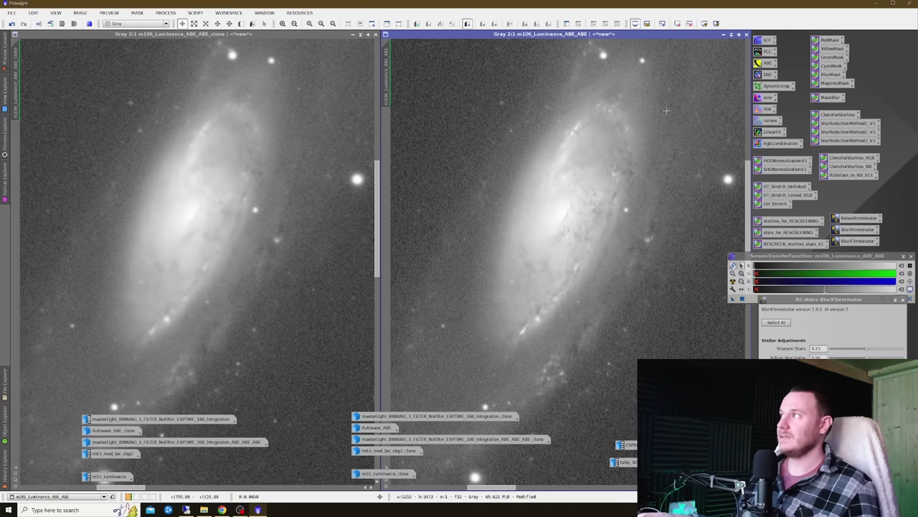
Step: Undo and redo BlurXTerminator again to re-compare the galaxy core's sharpening
{"action": "right_click", "coordinate": [619, 206]}
{"action": "left_click", "coordinate": [649, 213]}
{"action": "right_click", "coordinate": [632, 208]}
{"action": "left_click", "coordinate": [656, 226]}
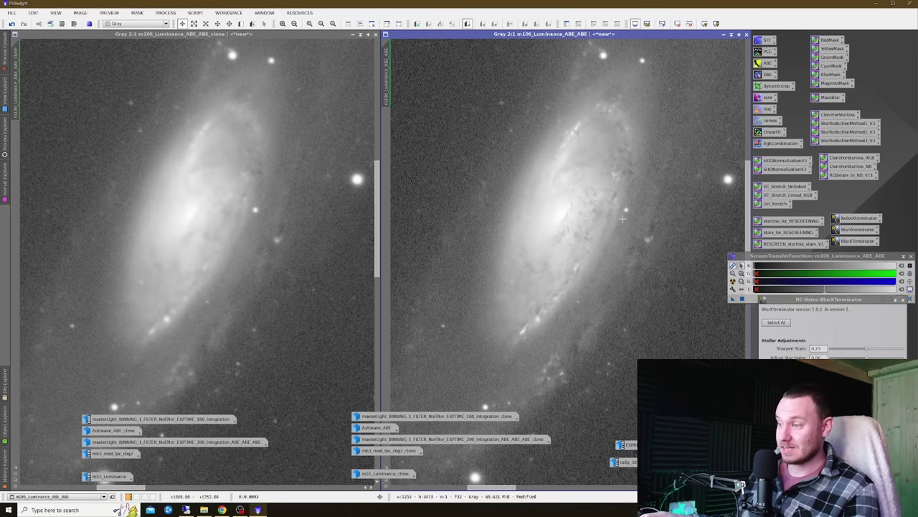
{"action": "right_click", "coordinate": [623, 218]}
{"action": "key", "text": "Escape"}
{"action": "right_click", "coordinate": [637, 220]}
{"action": "key", "text": "Escape"}
{"action": "right_click", "coordinate": [654, 234]}
{"action": "key", "text": "Escape"}
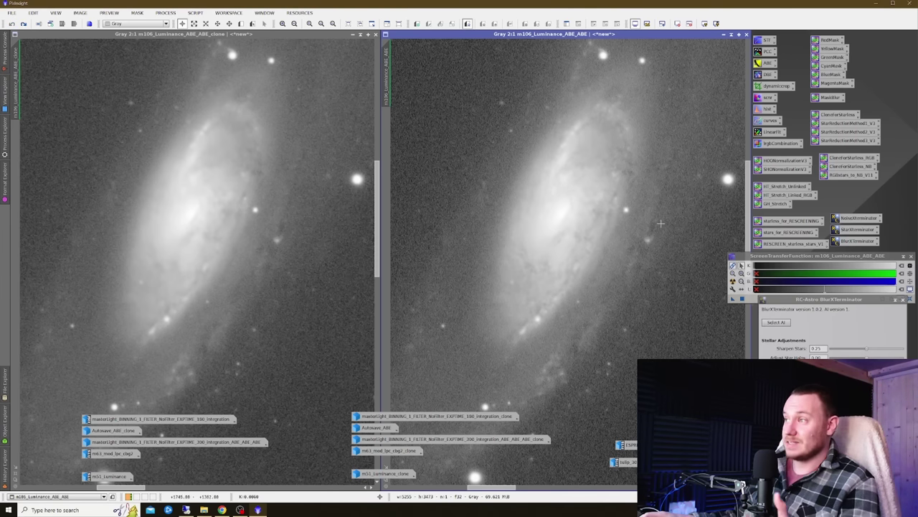
{"action": "right_click", "coordinate": [662, 227]}
{"action": "left_click", "coordinate": [685, 244]}
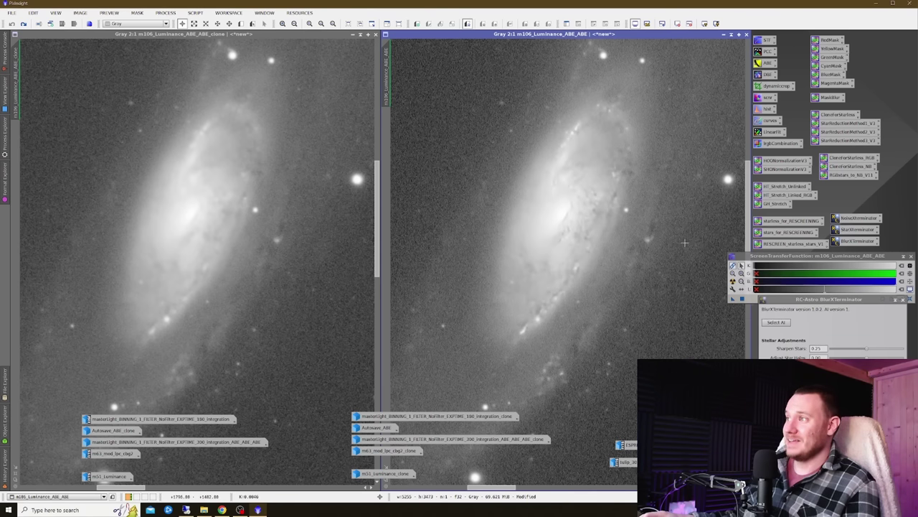
Step: Run two more Undo/Redo BlurXTerminator rounds on M106, ending with sharpening reapplied
{"action": "right_click", "coordinate": [676, 241]}
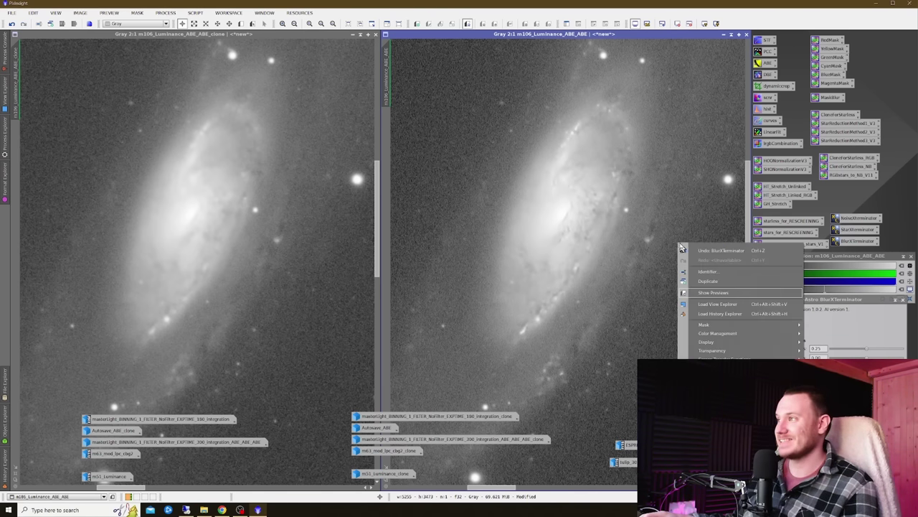
{"action": "key", "text": "Escape"}
{"action": "right_click", "coordinate": [668, 232]}
{"action": "left_click", "coordinate": [678, 238]}
{"action": "right_click", "coordinate": [669, 233]}
{"action": "left_click", "coordinate": [681, 247]}
{"action": "right_click", "coordinate": [661, 241]}
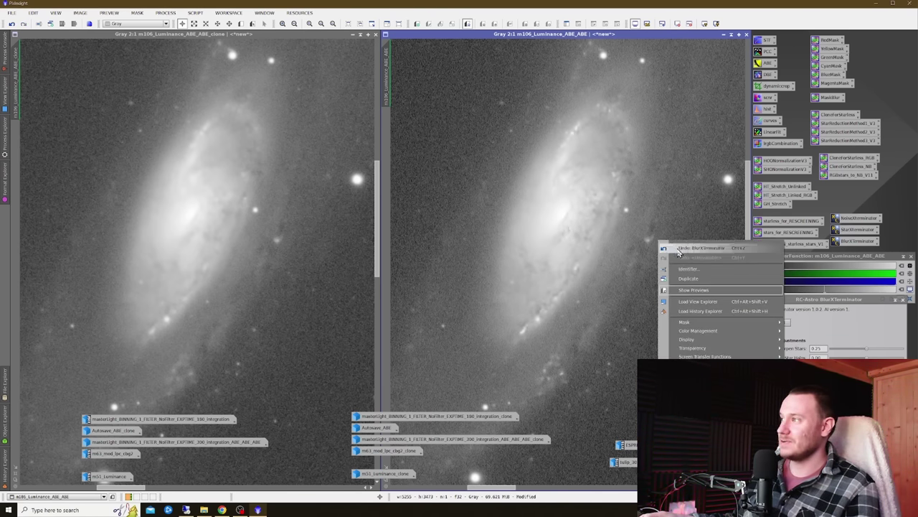
{"action": "left_click", "coordinate": [681, 249]}
{"action": "right_click", "coordinate": [653, 228]}
{"action": "left_click", "coordinate": [667, 236]}
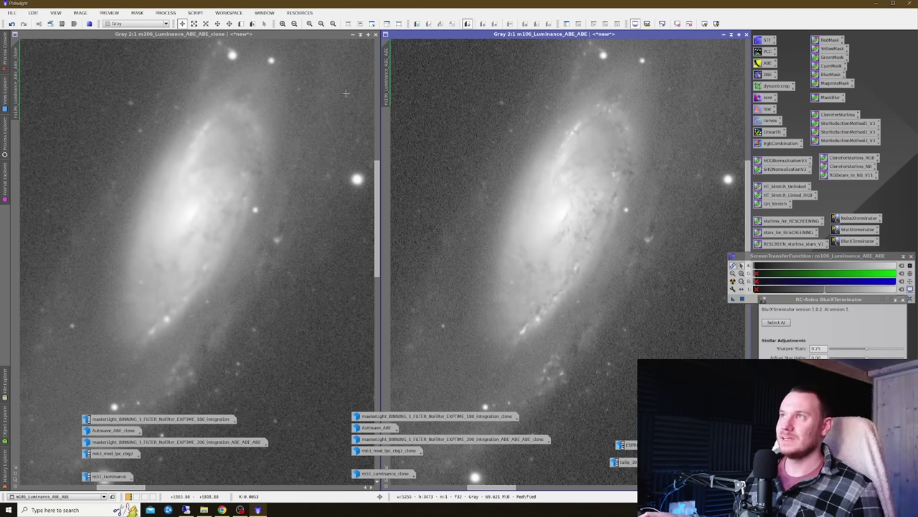
Step: Zoom onto the small edge-on galaxy and give the right view the same framing
{"action": "scroll", "coordinate": [335, 112], "scroll_direction": "down", "scroll_amount": 4}
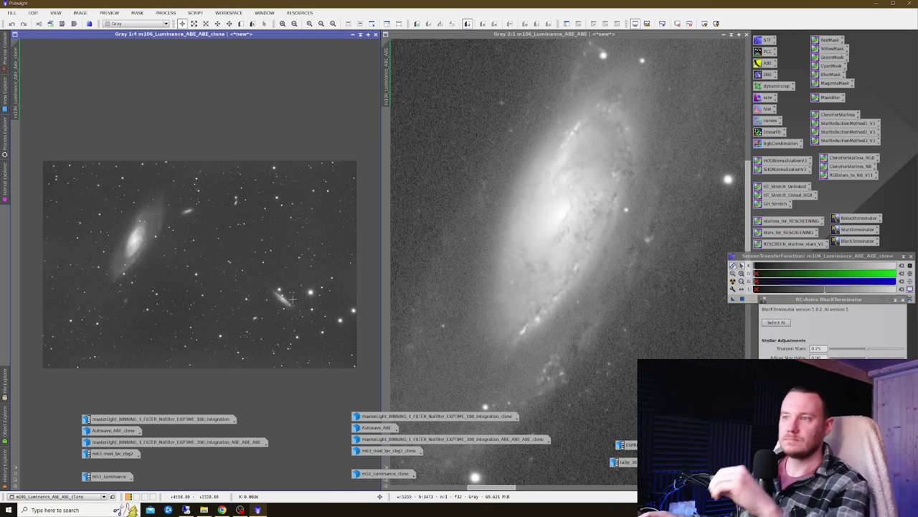
{"action": "scroll", "coordinate": [299, 312], "scroll_direction": "up", "scroll_amount": 3}
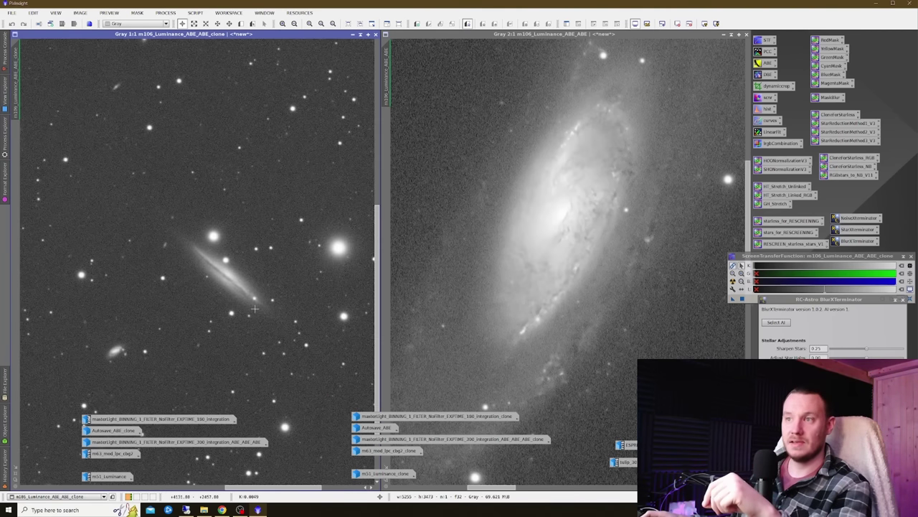
{"action": "scroll", "coordinate": [259, 315], "scroll_direction": "up", "scroll_amount": 1}
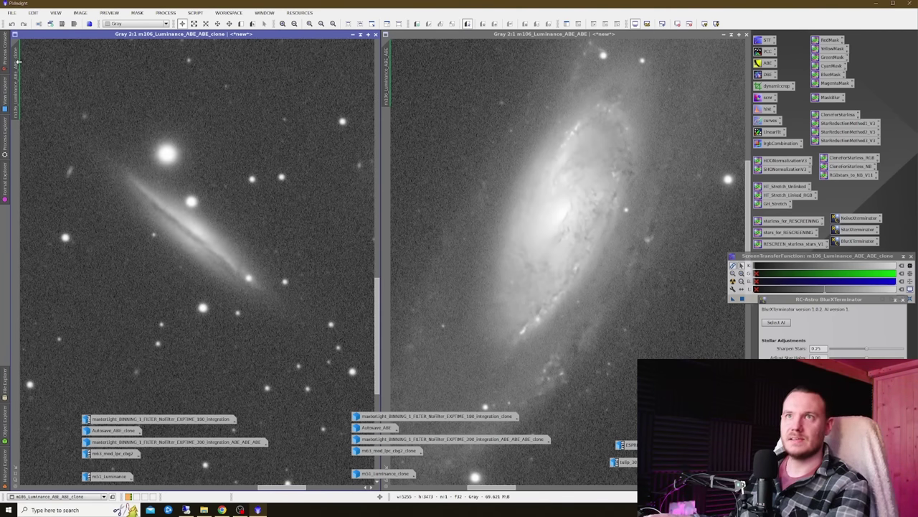
{"action": "left_click_drag", "start_coordinate": [388, 60], "coordinate": [402, 178]}
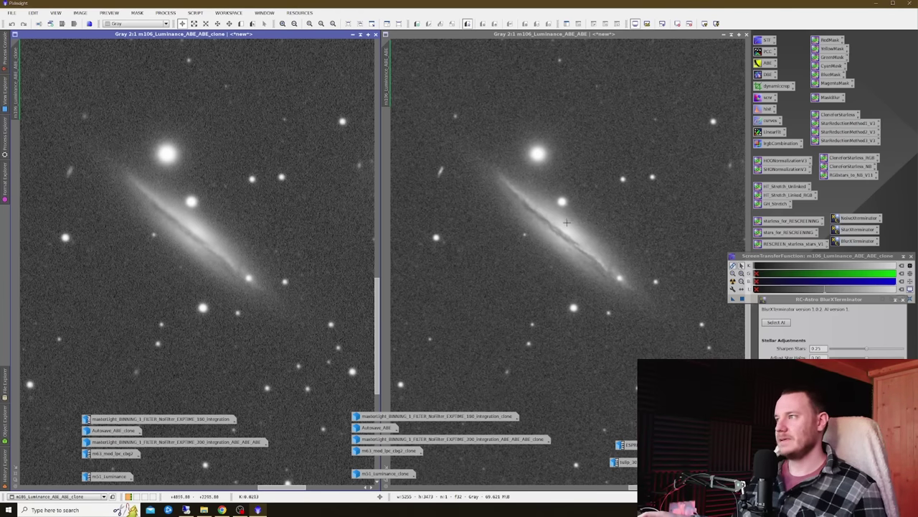
Step: Redo, undo, then redo BlurXTerminator on the edge-on galaxy to compare
{"action": "right_click", "coordinate": [595, 214]}
{"action": "right_click", "coordinate": [654, 214]}
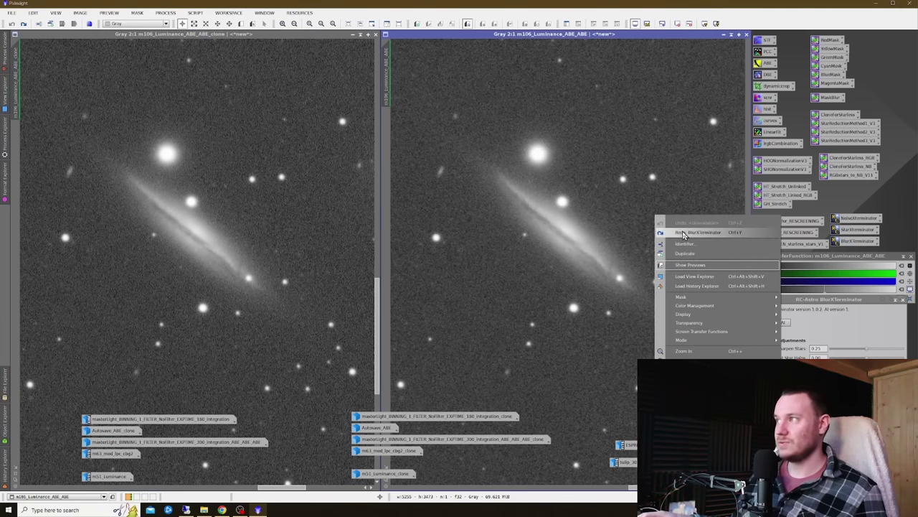
{"action": "left_click", "coordinate": [684, 234]}
{"action": "right_click", "coordinate": [658, 206]}
{"action": "left_click", "coordinate": [678, 214]}
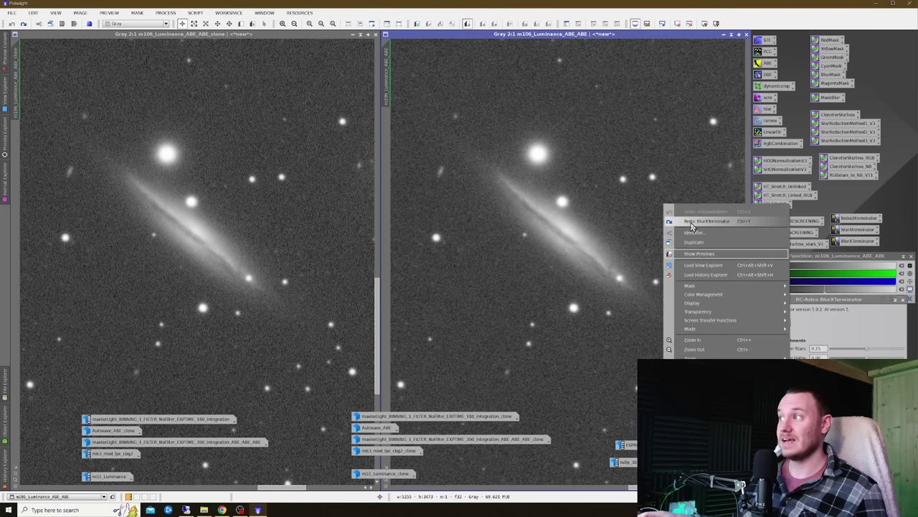
{"action": "left_click", "coordinate": [692, 227]}
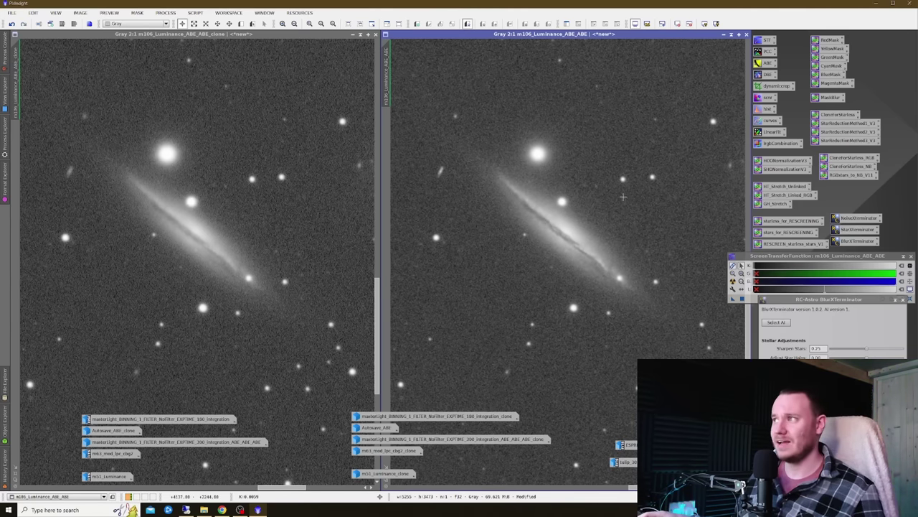
Step: Toggle the edge-on galaxy's BlurXTerminator result off and on twice more, ending sharpened
{"action": "right_click", "coordinate": [623, 196]}
{"action": "left_click", "coordinate": [647, 213]}
{"action": "right_click", "coordinate": [629, 195]}
{"action": "left_click", "coordinate": [656, 215]}
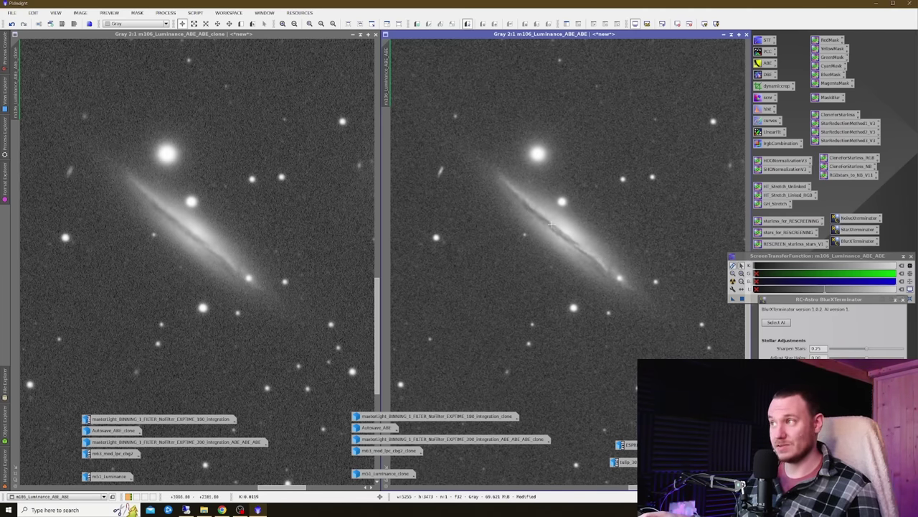
{"action": "right_click", "coordinate": [622, 222]}
{"action": "left_click", "coordinate": [645, 227]}
{"action": "right_click", "coordinate": [638, 216]}
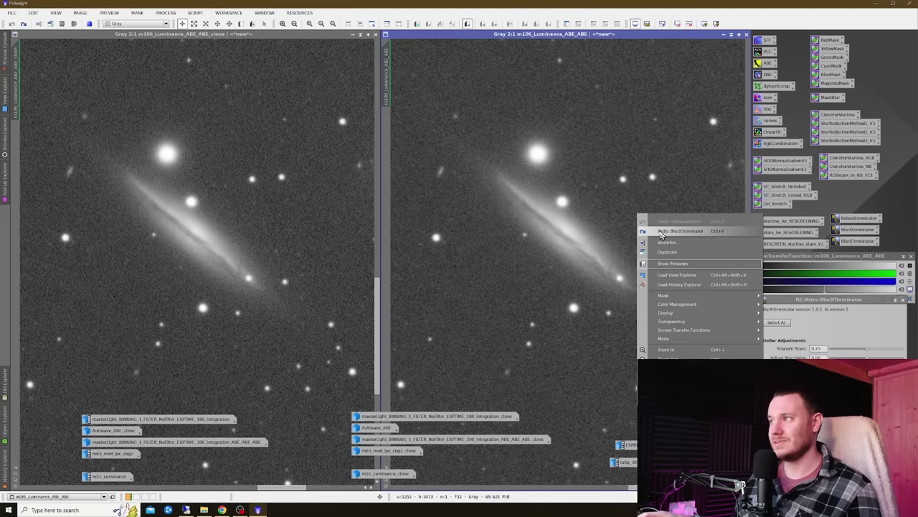
{"action": "left_click", "coordinate": [660, 231]}
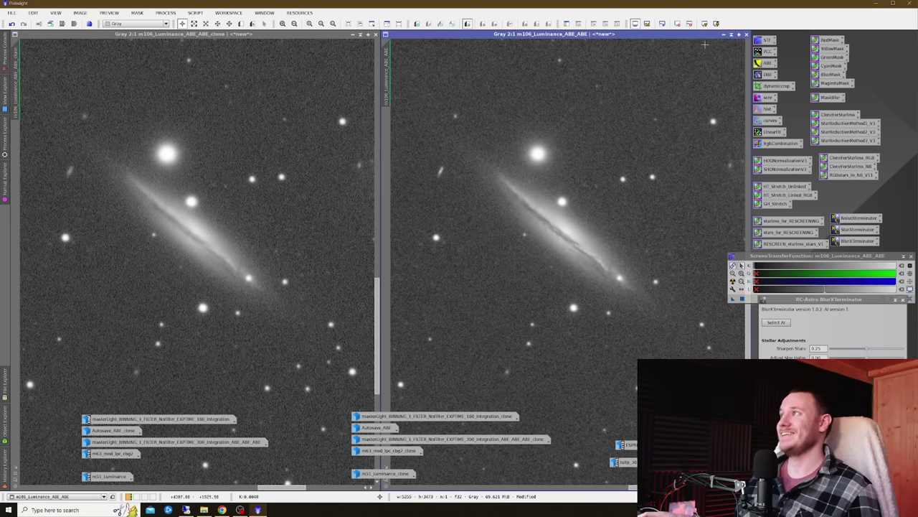
Step: Iconize both M106 windows and restore m63_mod_lpc_cbg2 and m63_mod_lpc_cbg2_clone side by side
{"action": "left_click", "coordinate": [361, 34]}
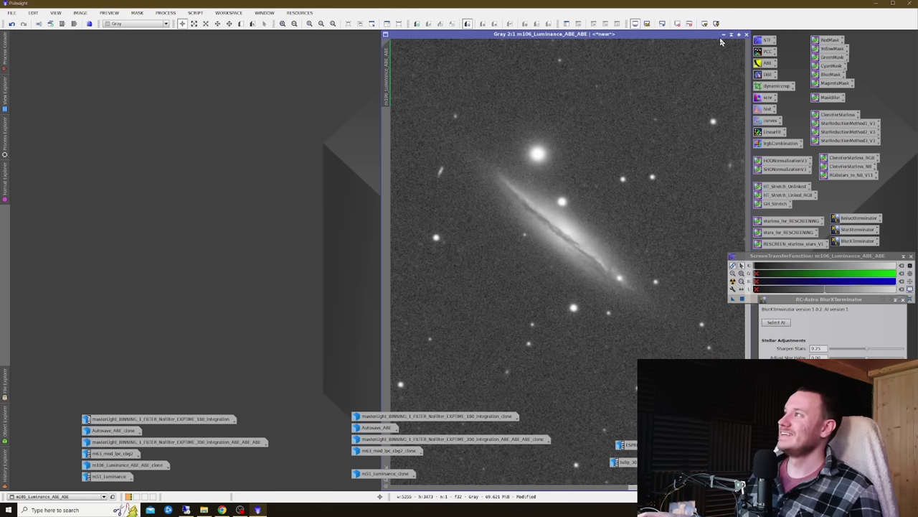
{"action": "left_click", "coordinate": [722, 36]}
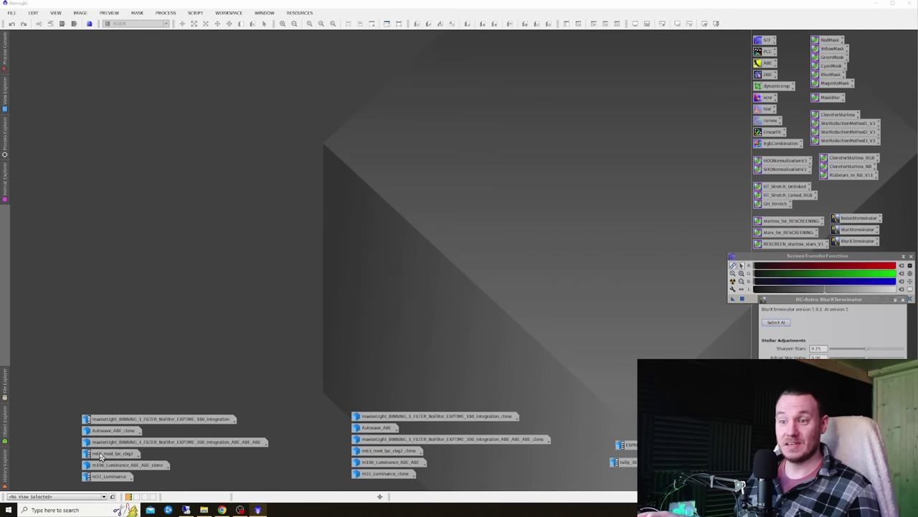
{"action": "double_click", "coordinate": [108, 453]}
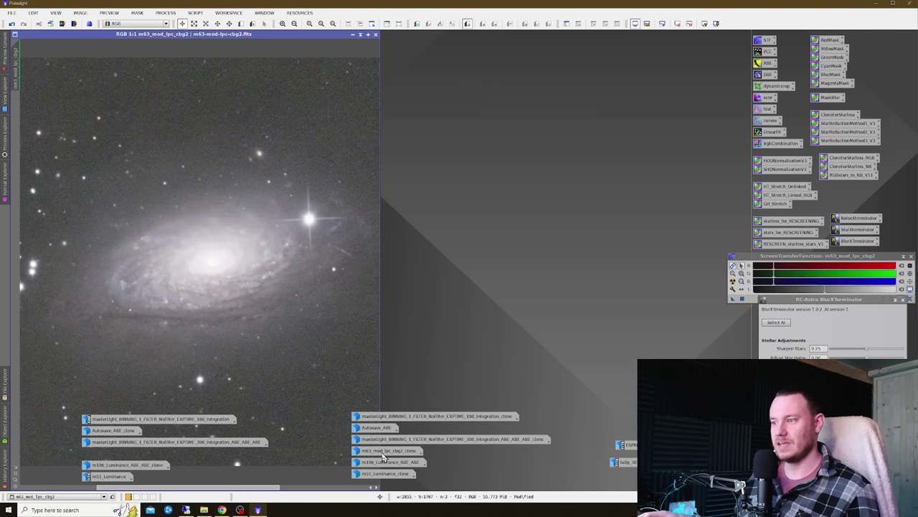
{"action": "double_click", "coordinate": [386, 452]}
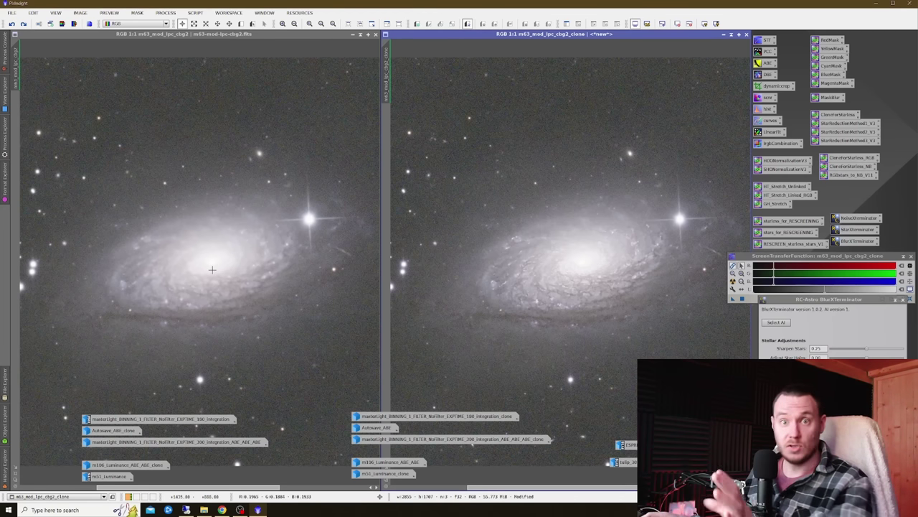
{"action": "right_click", "coordinate": [228, 257]}
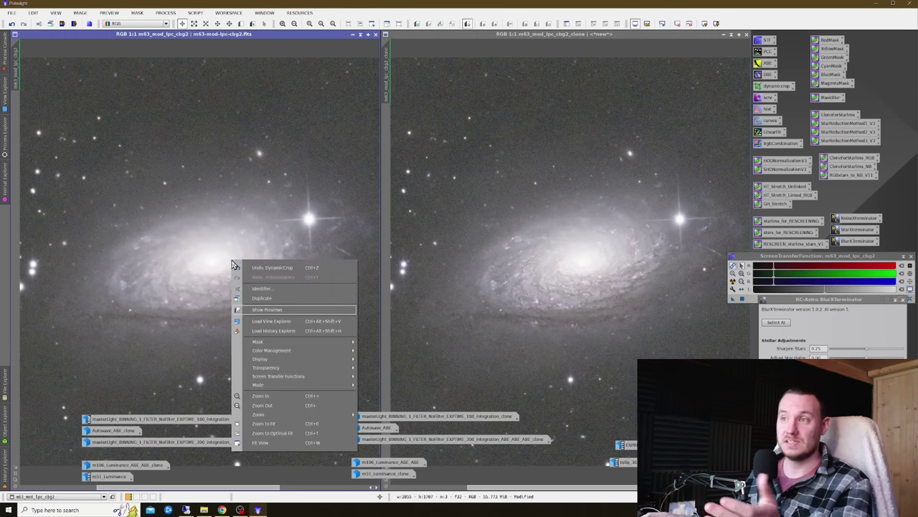
{"action": "left_click", "coordinate": [286, 231]}
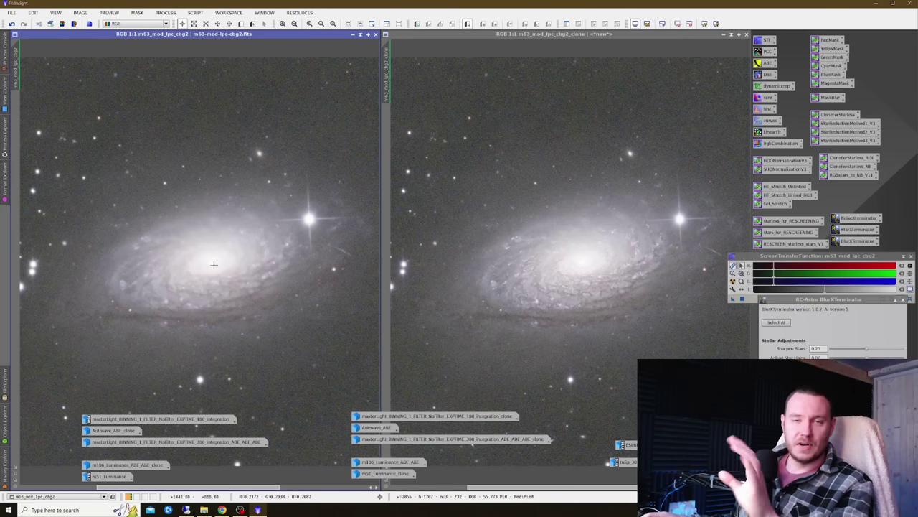
Step: Copy the original's zoom and position onto the M63 clone and make the clone active
{"action": "scroll", "coordinate": [221, 265], "scroll_direction": "up", "scroll_amount": 1}
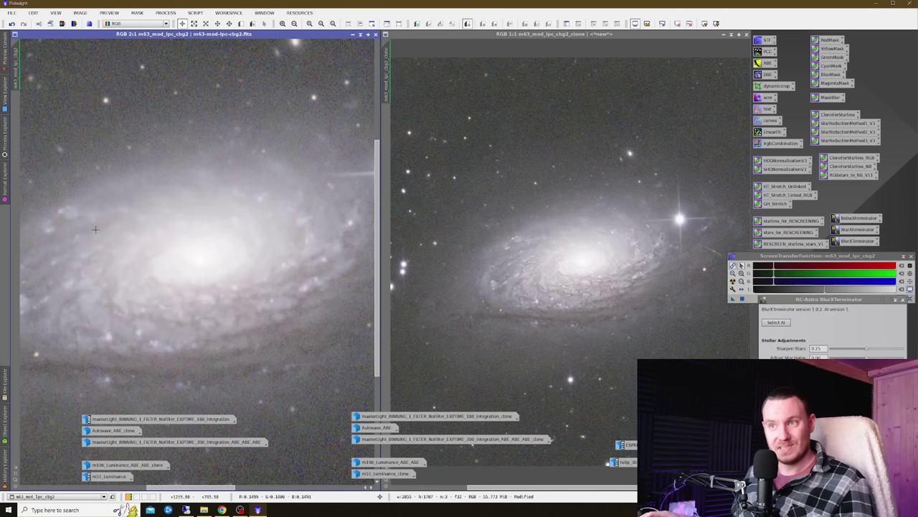
{"action": "left_click_drag", "start_coordinate": [21, 72], "coordinate": [388, 80]}
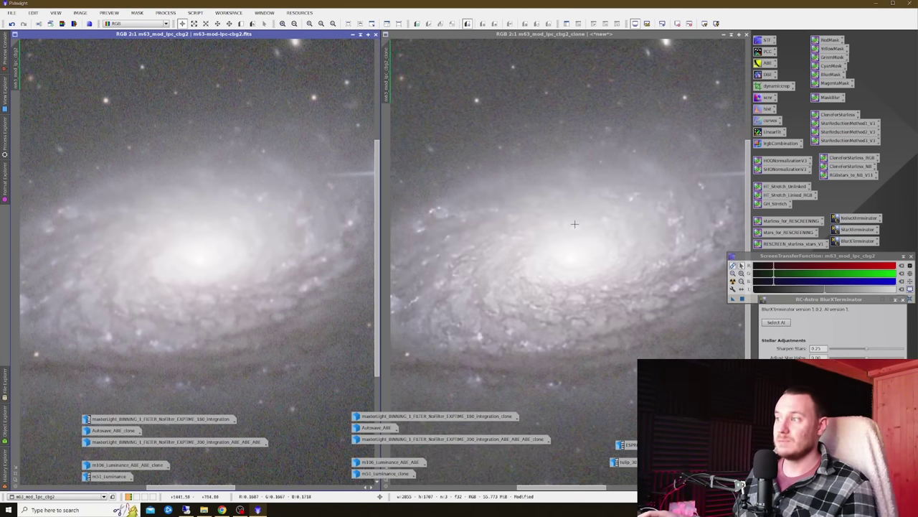
{"action": "left_click", "coordinate": [600, 258]}
{"action": "left_click", "coordinate": [638, 266]}
Step: Open and dismiss the clone's undo/redo menu several times without changing the image
{"action": "right_click", "coordinate": [669, 287]}
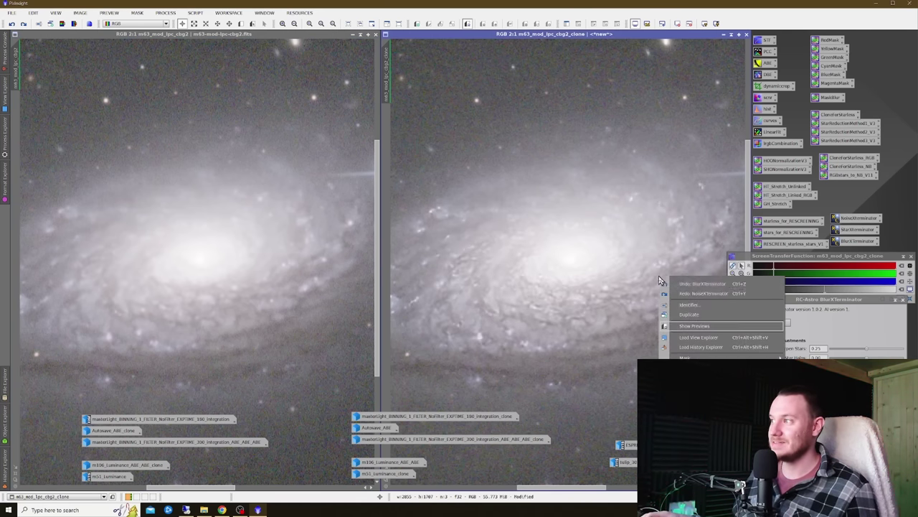
{"action": "right_click", "coordinate": [671, 284]}
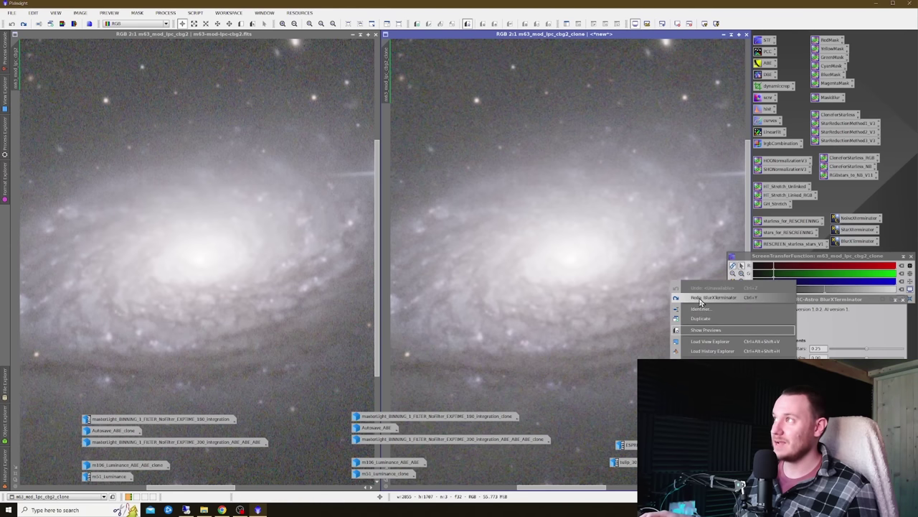
{"action": "left_click", "coordinate": [700, 300]}
{"action": "right_click", "coordinate": [686, 305]}
{"action": "left_click", "coordinate": [695, 313]}
{"action": "right_click", "coordinate": [686, 308]}
{"action": "left_click", "coordinate": [708, 327]}
{"action": "right_click", "coordinate": [669, 297]}
{"action": "left_click", "coordinate": [662, 295]}
Step: Redo, undo, then redo BlurXTerminator on the M63 clone to compare sharpening
{"action": "right_click", "coordinate": [658, 293]}
{"action": "left_click", "coordinate": [677, 308]}
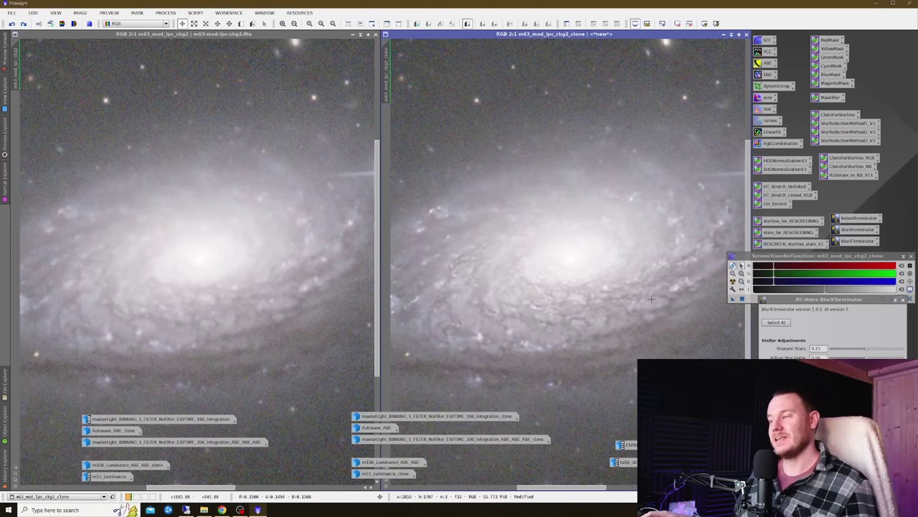
{"action": "right_click", "coordinate": [647, 298]}
{"action": "left_click", "coordinate": [663, 306]}
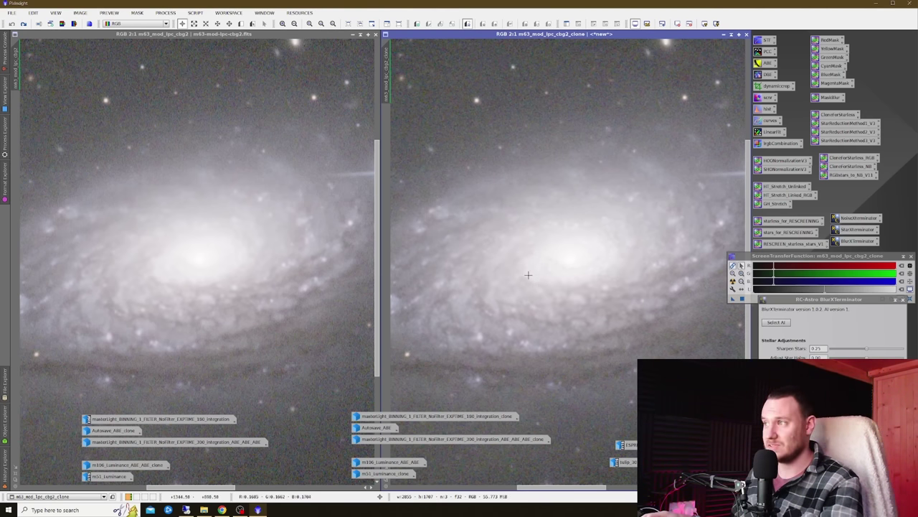
{"action": "right_click", "coordinate": [584, 294]}
{"action": "left_click", "coordinate": [602, 306]}
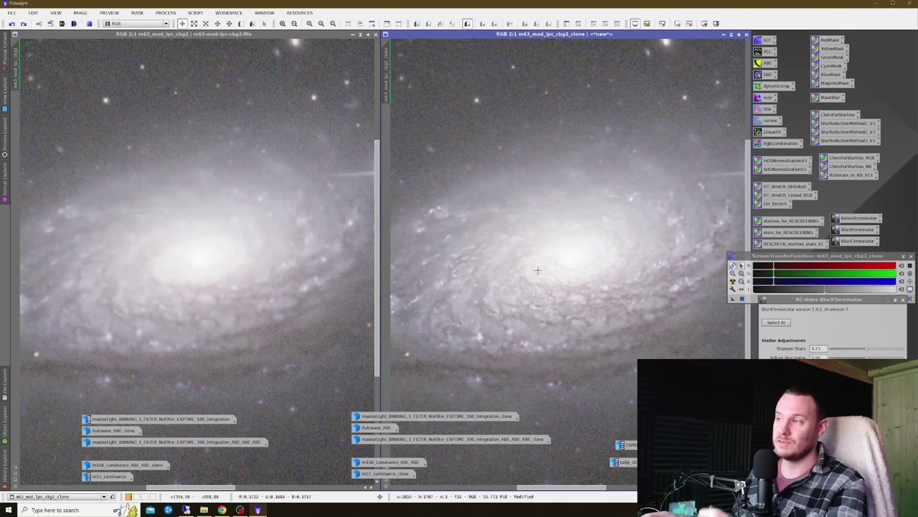
Step: Redo NoiseXTerminator on the M63 clone, leaving it sharpened
{"action": "right_click", "coordinate": [583, 244]}
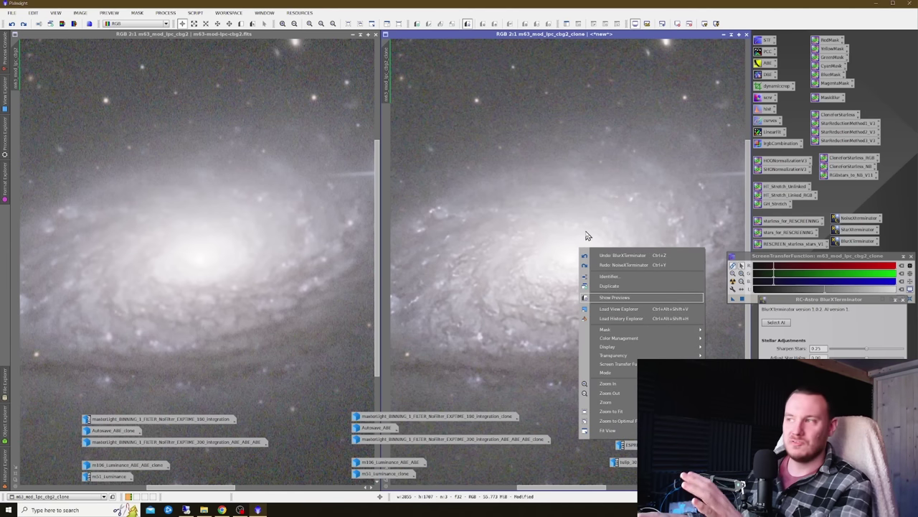
{"action": "right_click", "coordinate": [581, 233]}
{"action": "left_click", "coordinate": [582, 235]}
{"action": "scroll", "coordinate": [578, 241], "scroll_direction": "down", "scroll_amount": 1}
{"action": "right_click", "coordinate": [580, 245]}
{"action": "left_click", "coordinate": [630, 262]}
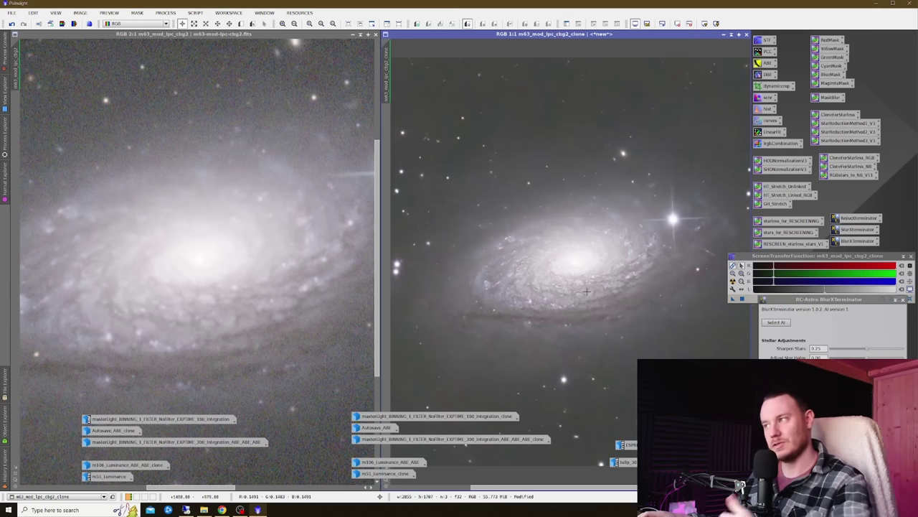
{"action": "right_click", "coordinate": [581, 270]}
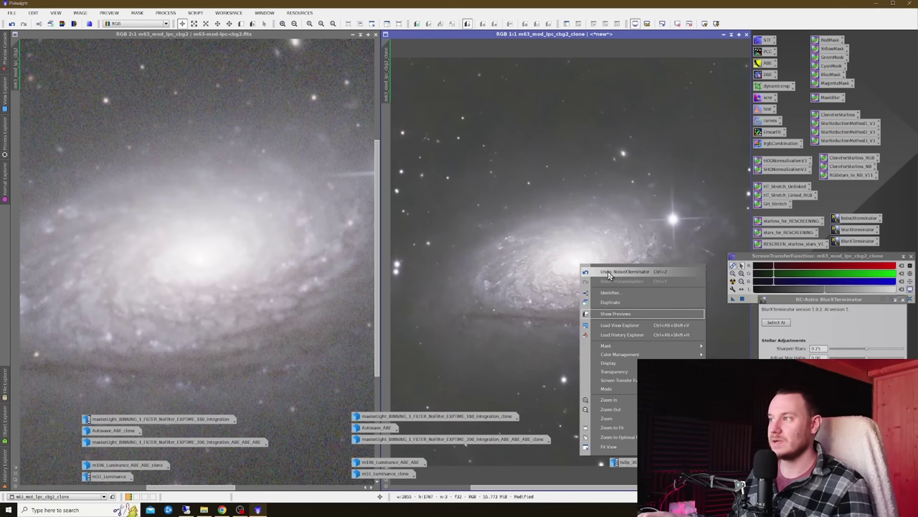
{"action": "left_click", "coordinate": [589, 271]}
{"action": "scroll", "coordinate": [580, 260], "scroll_direction": "up", "scroll_amount": 1}
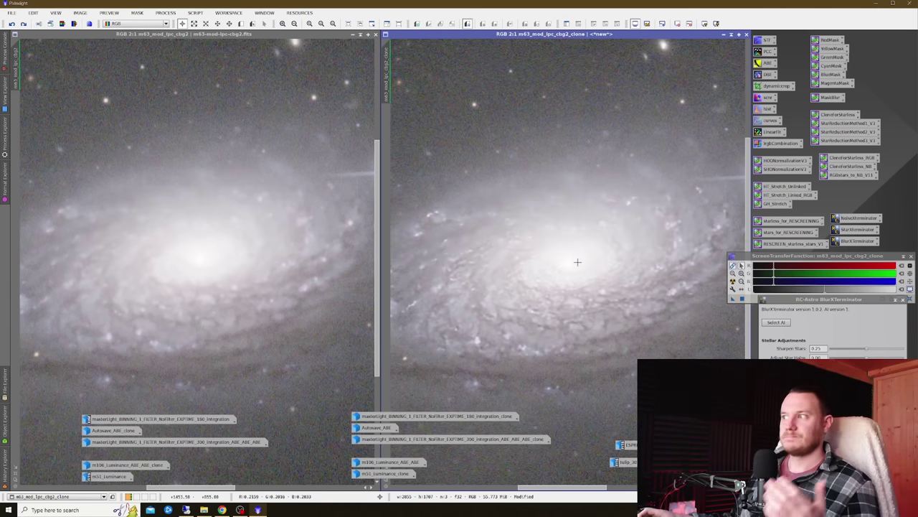
Step: Iconize both M63 windows and restore the wide galaxy image and its clone
{"action": "left_click", "coordinate": [354, 33]}
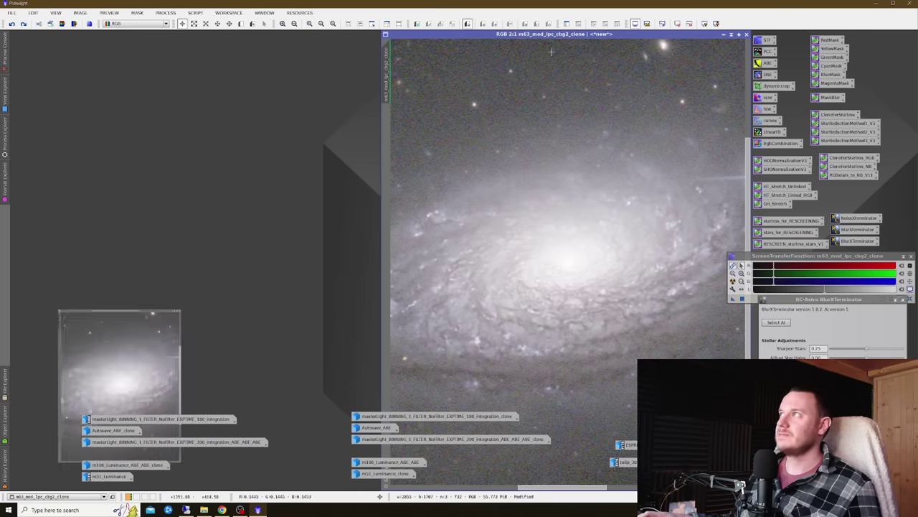
{"action": "left_click", "coordinate": [724, 34]}
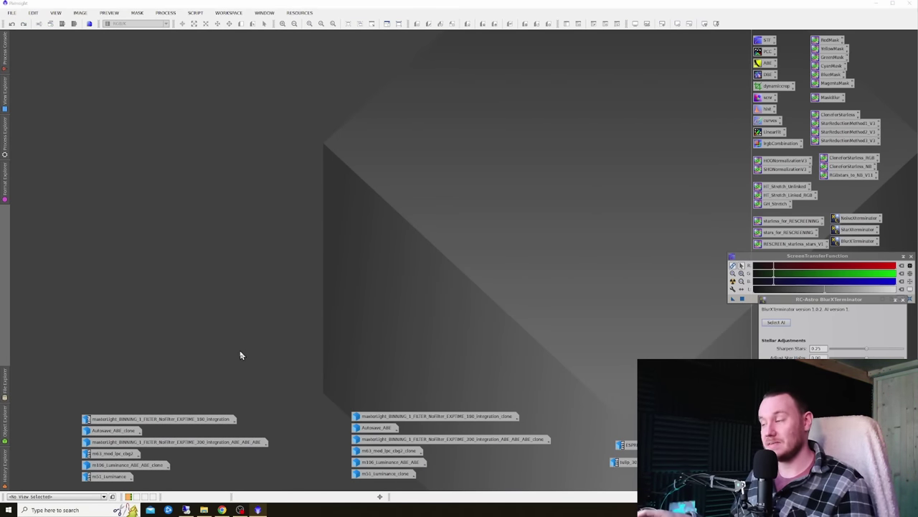
{"action": "double_click", "coordinate": [140, 442]}
{"action": "double_click", "coordinate": [409, 439]}
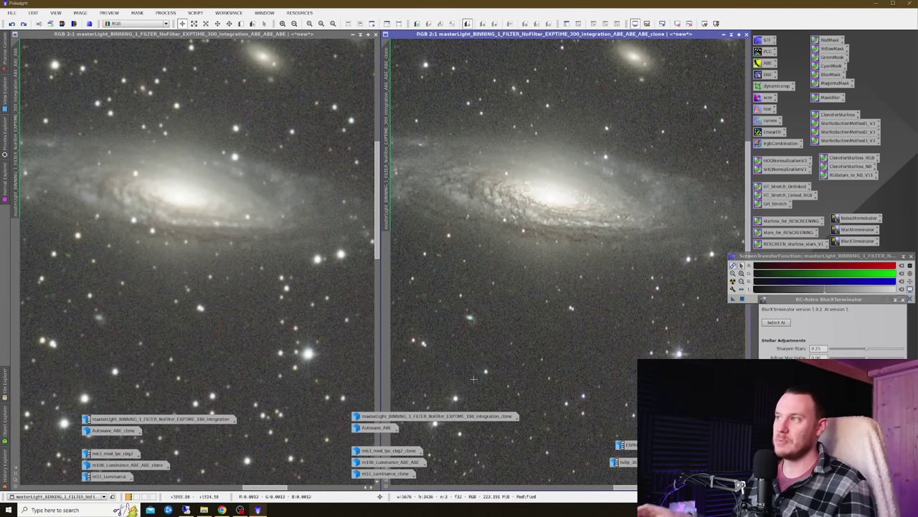
Step: Undo BlurXTerminator on the galaxy clone, then redo it
{"action": "right_click", "coordinate": [536, 230]}
{"action": "left_click", "coordinate": [565, 237]}
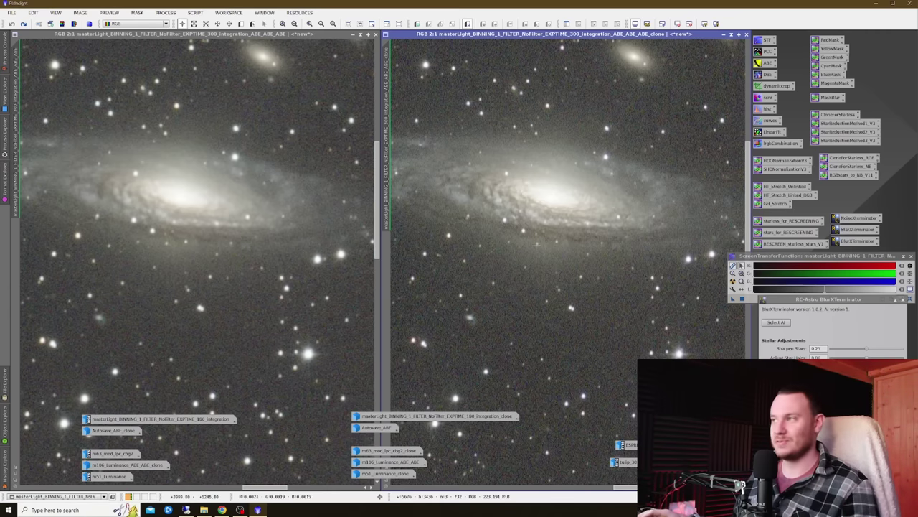
{"action": "right_click", "coordinate": [544, 214]}
{"action": "right_click", "coordinate": [608, 231]}
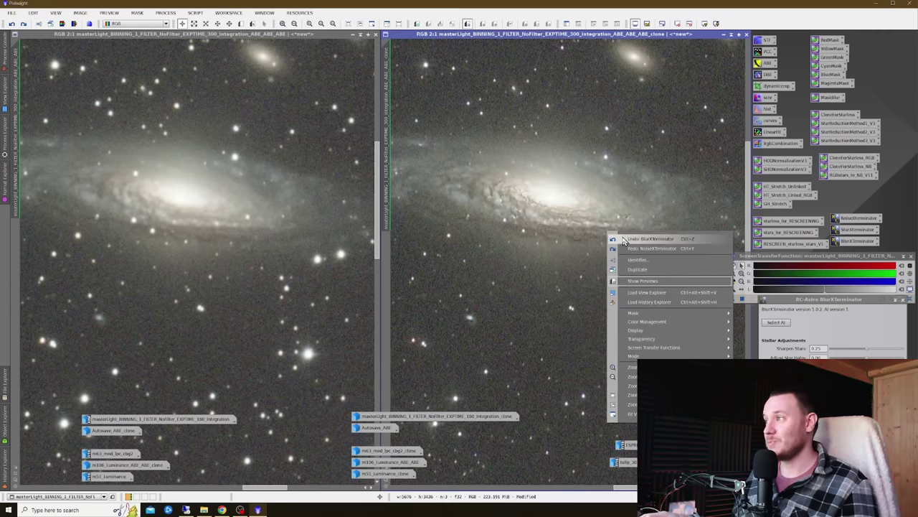
{"action": "key", "text": "Escape"}
{"action": "right_click", "coordinate": [620, 233]}
{"action": "left_click", "coordinate": [625, 242]}
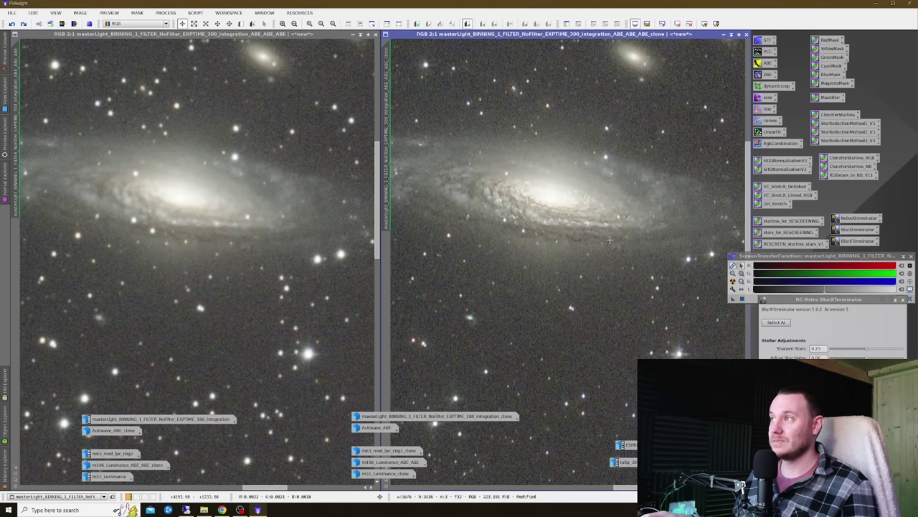
Step: Flip the clone's BlurXTerminator sharpening off and on twice more, ending sharpened
{"action": "right_click", "coordinate": [604, 239]}
{"action": "left_click", "coordinate": [633, 251]}
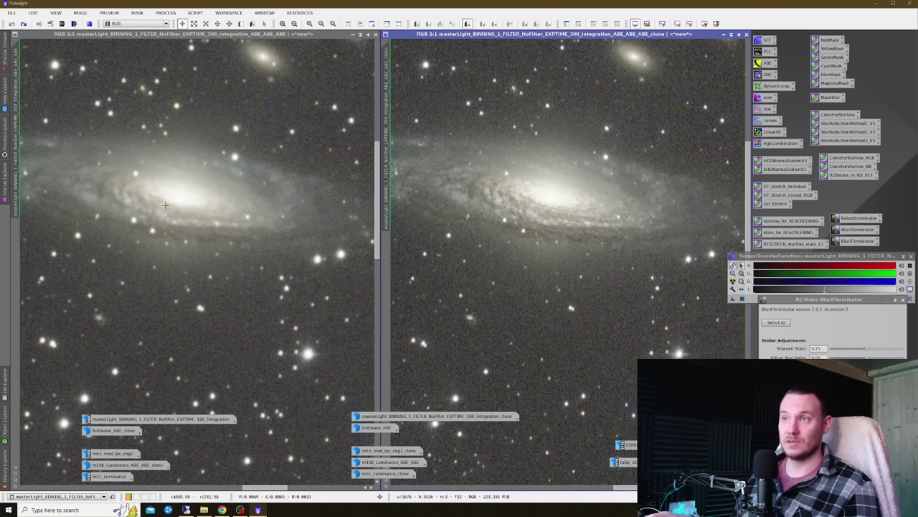
{"action": "right_click", "coordinate": [618, 262]}
{"action": "left_click", "coordinate": [643, 273]}
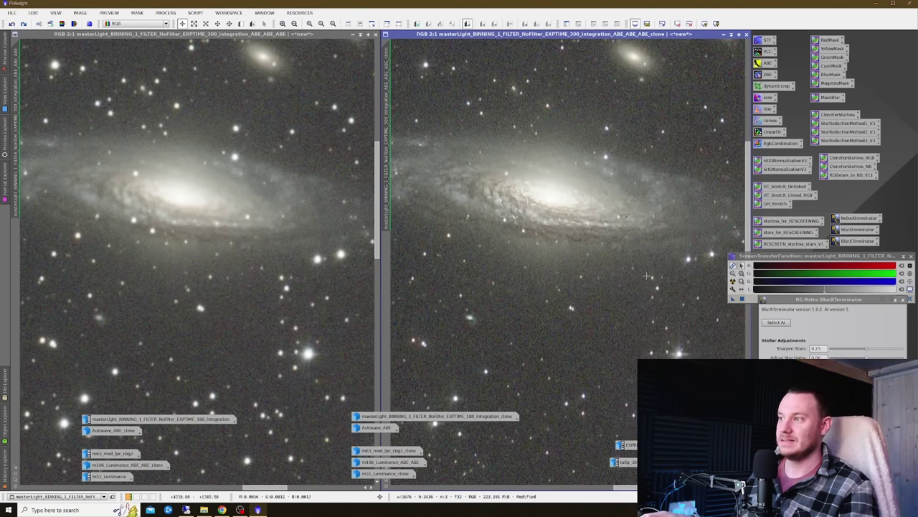
{"action": "right_click", "coordinate": [634, 256]}
{"action": "left_click", "coordinate": [650, 268]}
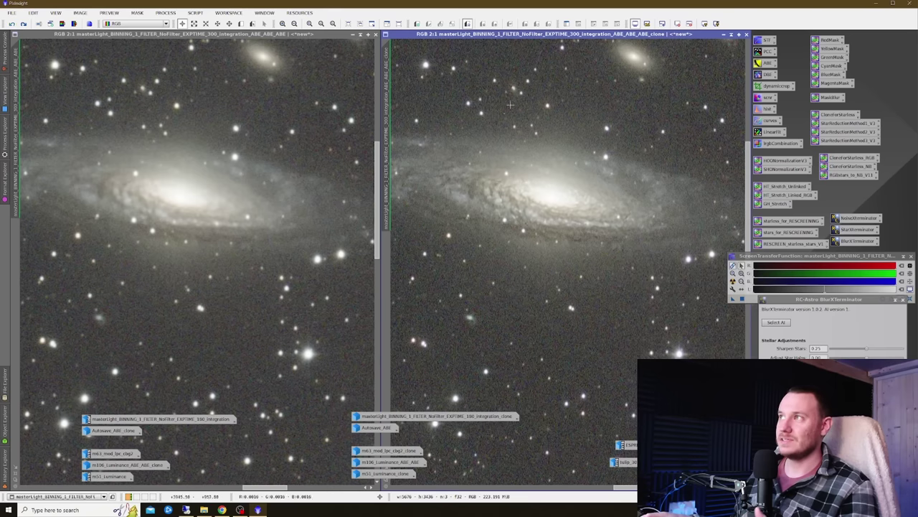
{"action": "right_click", "coordinate": [565, 113]}
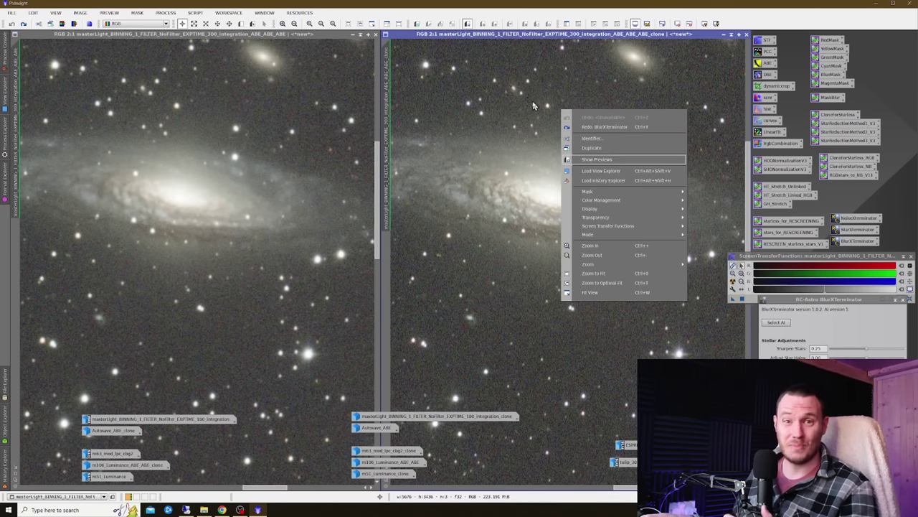
{"action": "left_click", "coordinate": [604, 127]}
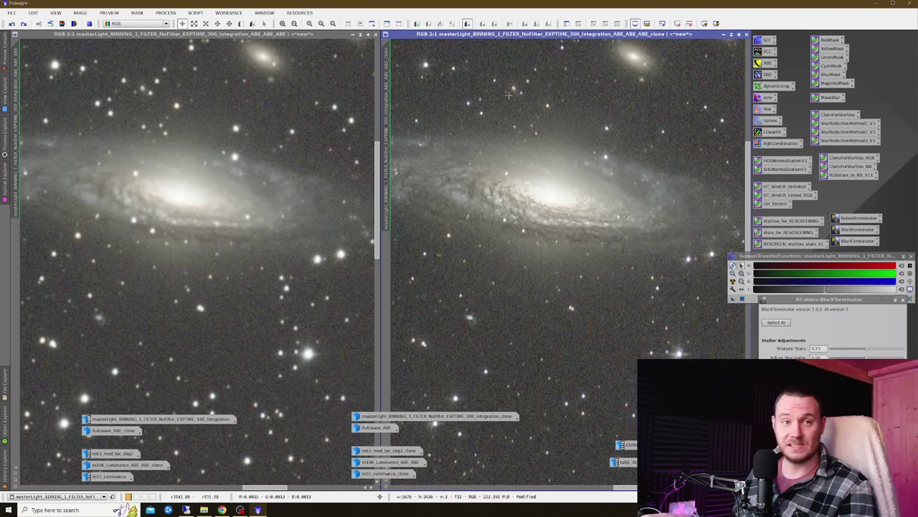
Step: Zoom onto Stephan's Quintet and frame the original on the same galaxy group
{"action": "scroll", "coordinate": [522, 198], "scroll_direction": "down", "scroll_amount": 4}
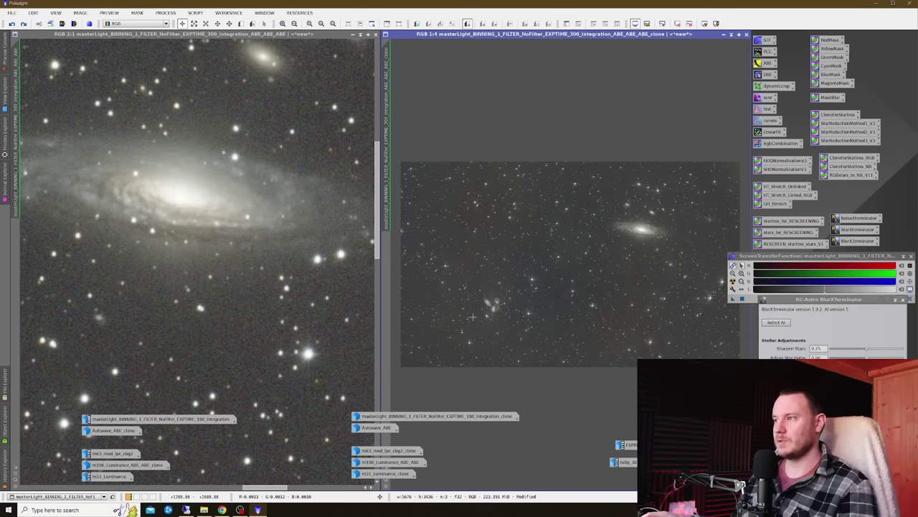
{"action": "scroll", "coordinate": [472, 316], "scroll_direction": "up", "scroll_amount": 4}
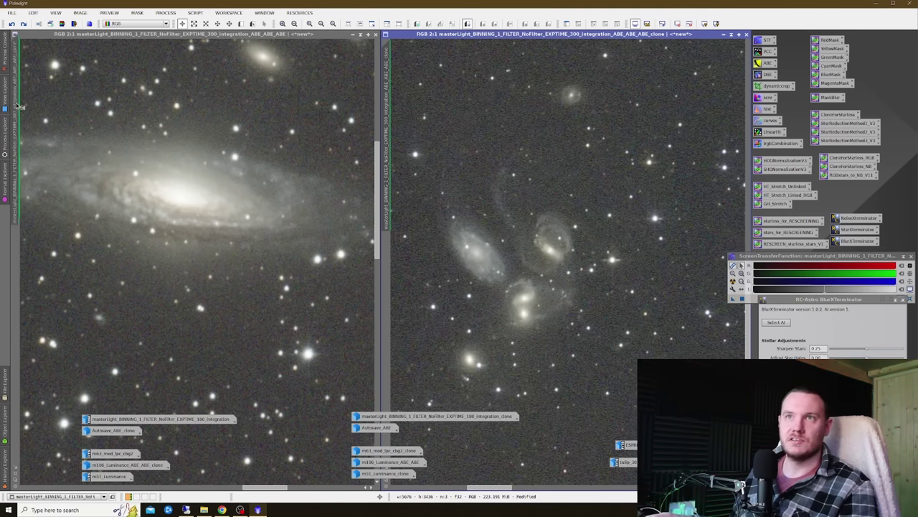
{"action": "left_click_drag", "start_coordinate": [21, 106], "coordinate": [255, 148]}
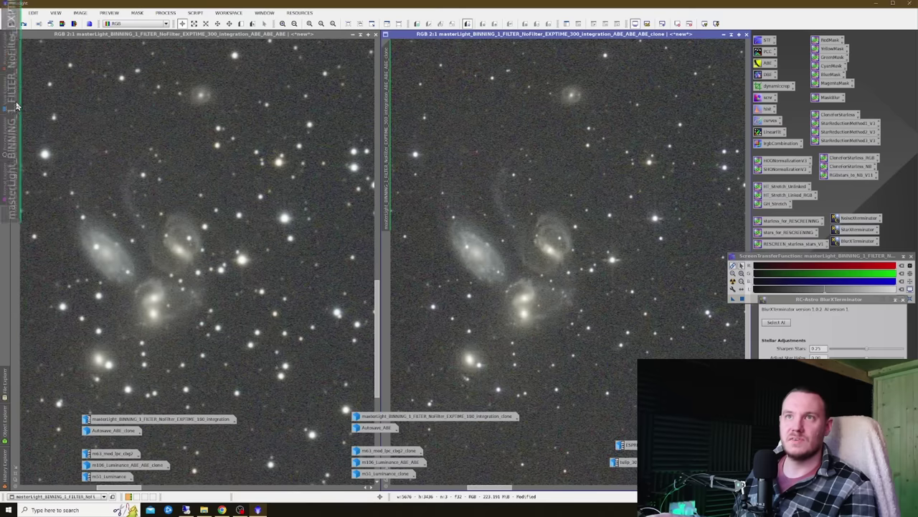
Step: Redo NoiseXTerminator on the Stephan's Quintet clone, then undo its latest step
{"action": "right_click", "coordinate": [210, 238]}
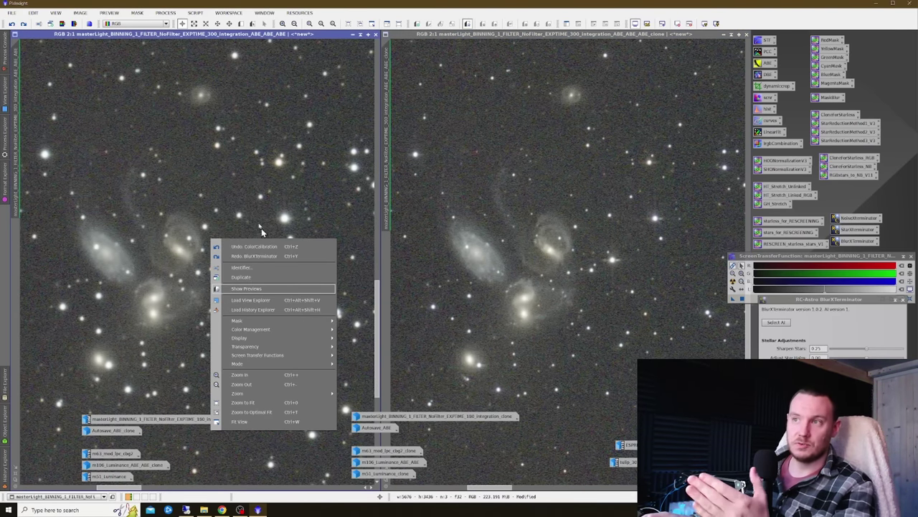
{"action": "left_click", "coordinate": [234, 181]}
{"action": "right_click", "coordinate": [489, 200]}
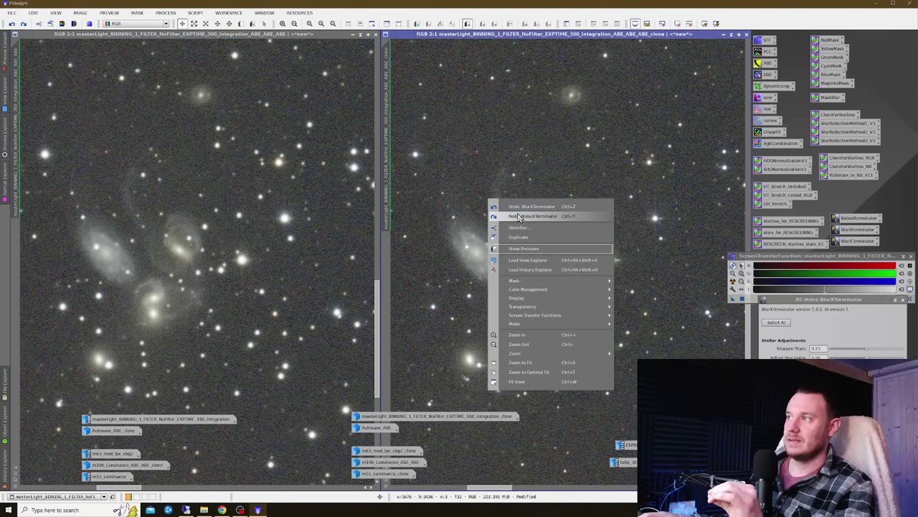
{"action": "left_click", "coordinate": [519, 217]}
{"action": "right_click", "coordinate": [596, 207]}
{"action": "left_click", "coordinate": [625, 216]}
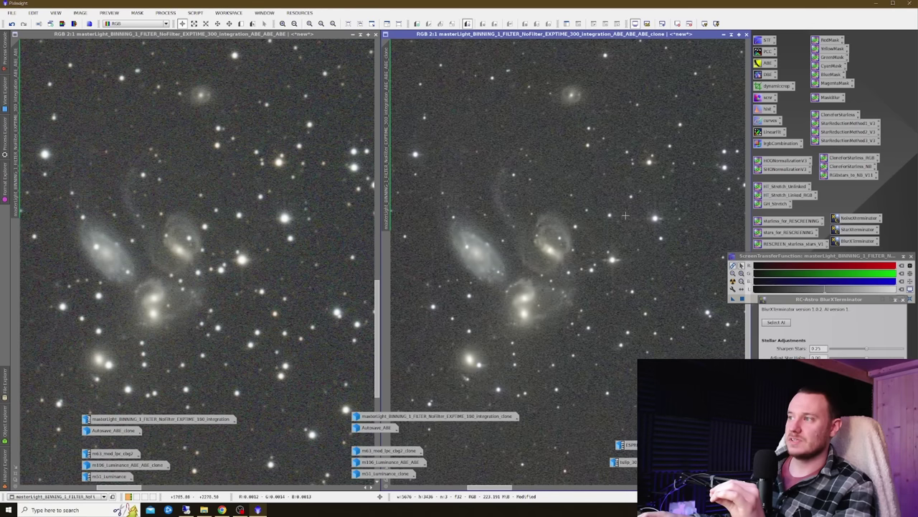
Step: Flip the clone between sharpened and unsharpened four times in quick succession
{"action": "right_click", "coordinate": [625, 215]}
{"action": "left_click", "coordinate": [632, 220]}
{"action": "right_click", "coordinate": [635, 217]}
{"action": "left_click", "coordinate": [654, 232]}
{"action": "right_click", "coordinate": [648, 223]}
{"action": "left_click", "coordinate": [666, 234]}
{"action": "right_click", "coordinate": [637, 220]}
{"action": "left_click", "coordinate": [651, 235]}
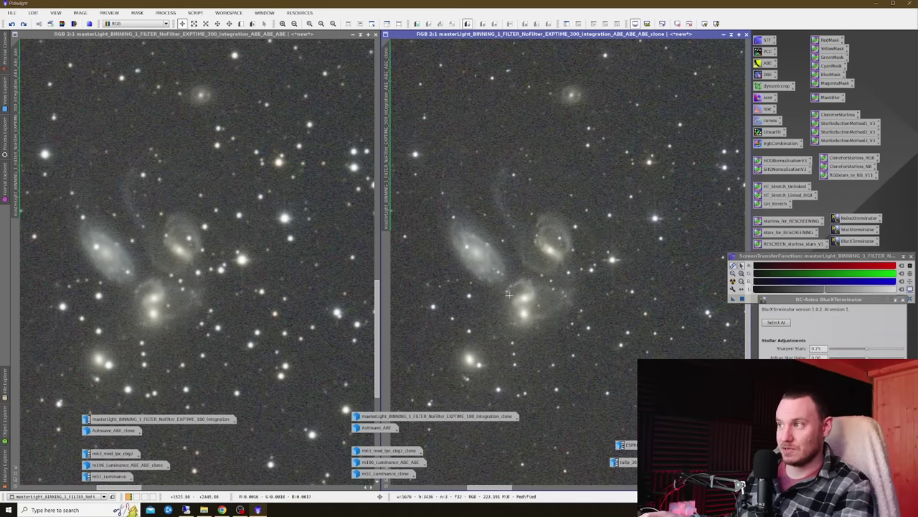
Step: Alternate Undo/Redo BlurXTerminator on the clone, finishing on the unsharpened version
{"action": "right_click", "coordinate": [580, 280]}
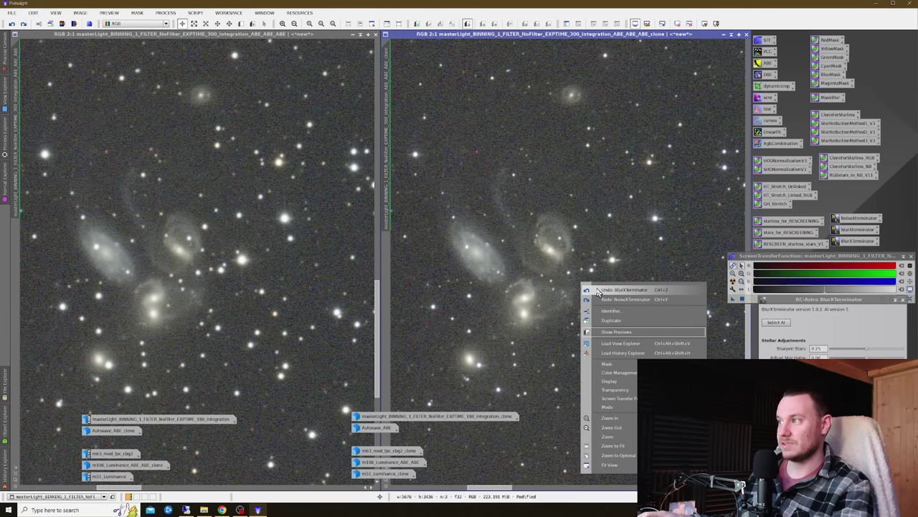
{"action": "left_click", "coordinate": [592, 290]}
{"action": "right_click", "coordinate": [592, 272]}
{"action": "left_click", "coordinate": [615, 292]}
{"action": "right_click", "coordinate": [611, 288]}
{"action": "left_click", "coordinate": [626, 294]}
{"action": "right_click", "coordinate": [614, 290]}
{"action": "left_click", "coordinate": [634, 304]}
{"action": "right_click", "coordinate": [620, 287]}
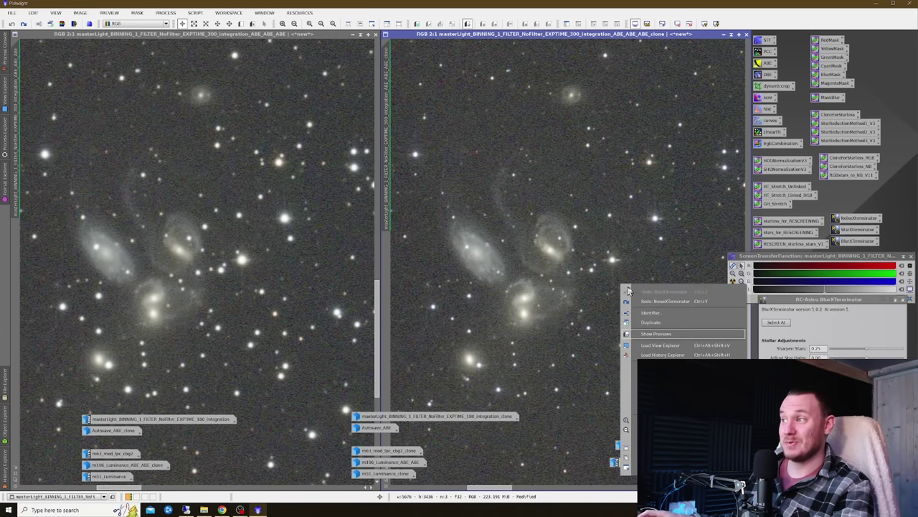
{"action": "left_click", "coordinate": [633, 294]}
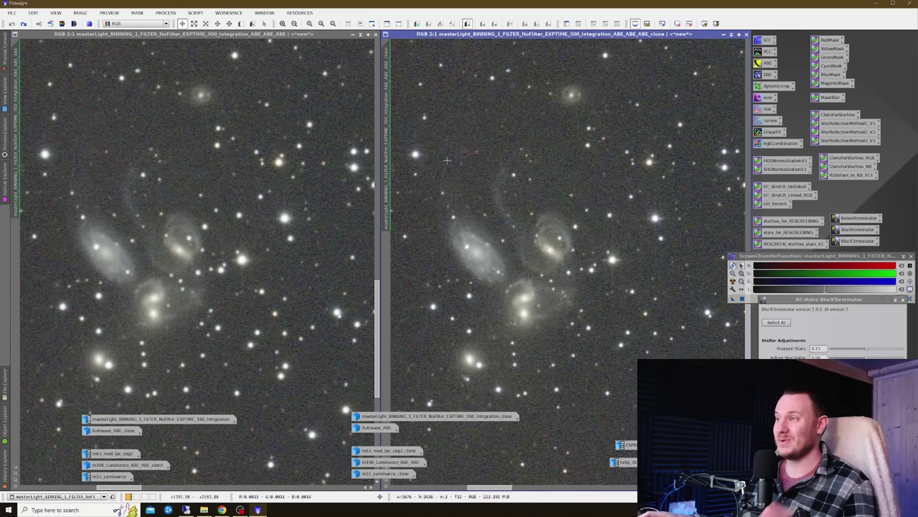
Step: Iconize both Stephan's Quintet windows and restore Autosave_ABE_clone (left) and Autosave_ABE (right)
{"action": "left_click", "coordinate": [352, 34]}
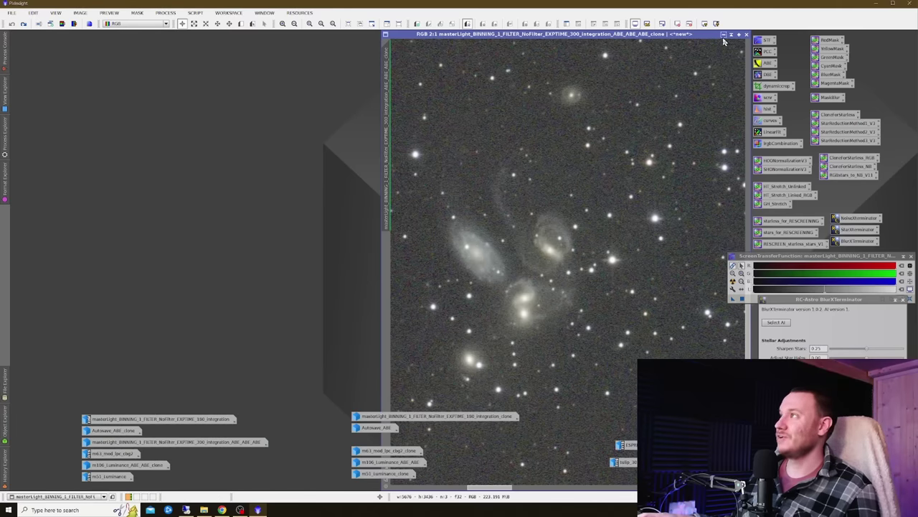
{"action": "left_click", "coordinate": [723, 34]}
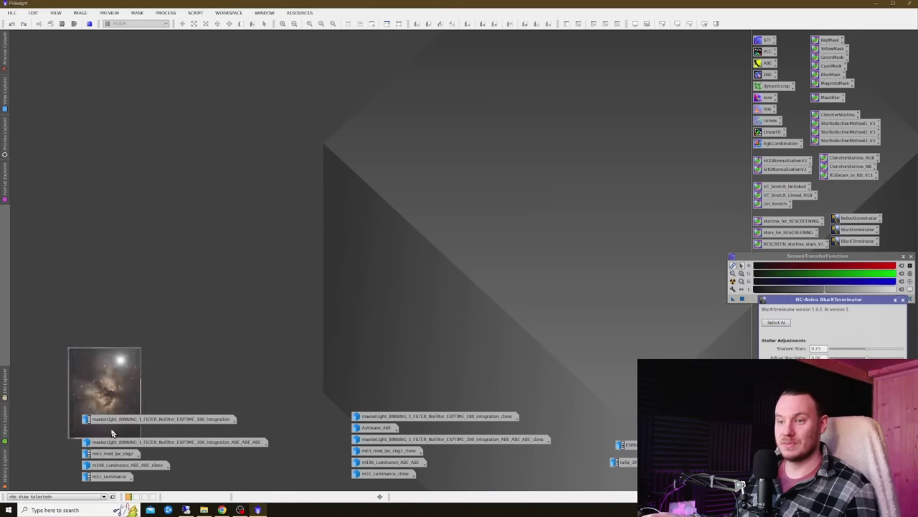
{"action": "double_click", "coordinate": [113, 430]}
{"action": "double_click", "coordinate": [370, 427]}
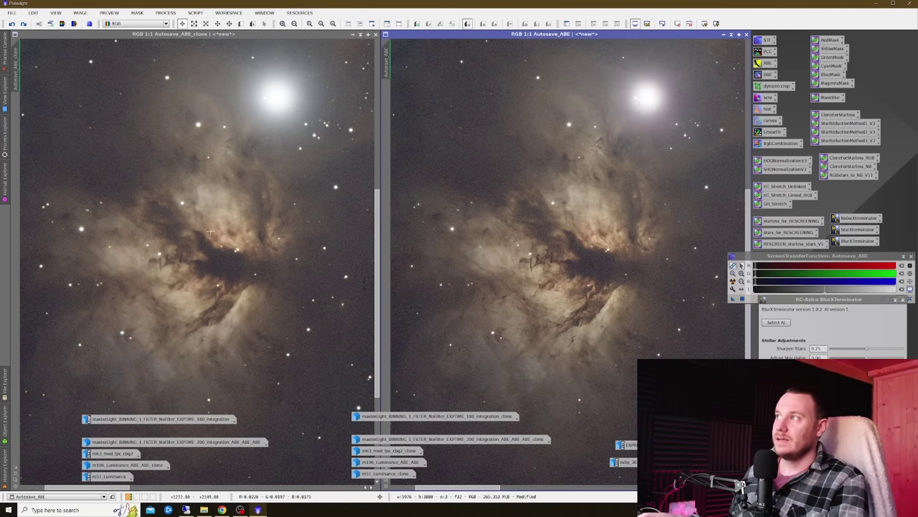
Step: Switch BlurXTerminator off and back on for the right Flame Nebula image
{"action": "right_click", "coordinate": [627, 145]}
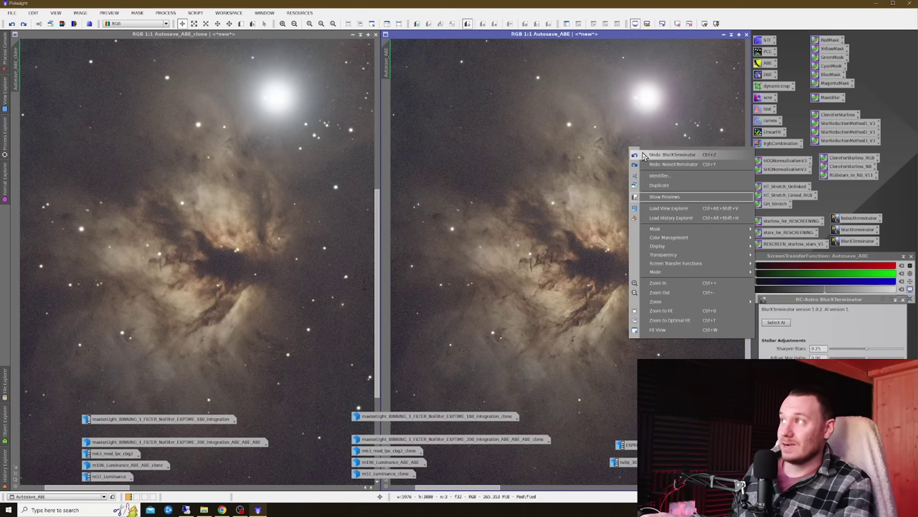
{"action": "left_click", "coordinate": [642, 151]}
{"action": "right_click", "coordinate": [642, 151]}
{"action": "left_click", "coordinate": [642, 152]}
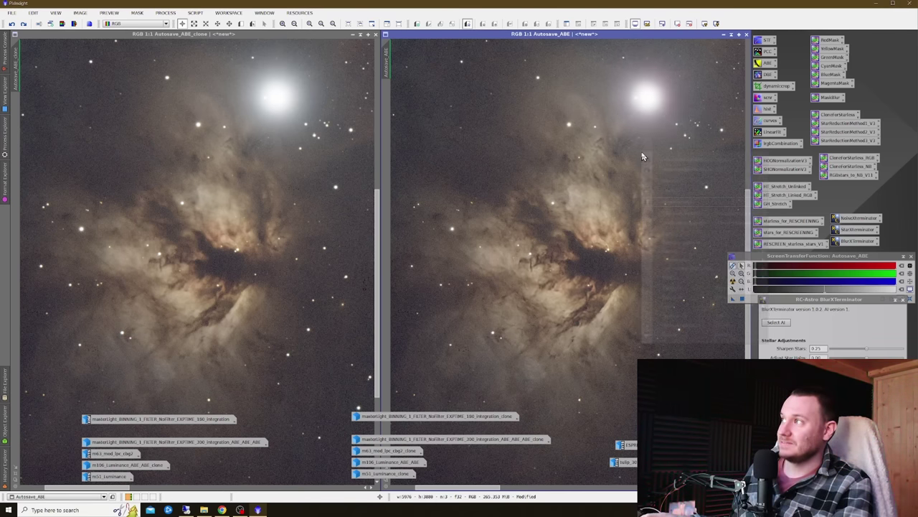
{"action": "right_click", "coordinate": [643, 151]}
{"action": "right_click", "coordinate": [601, 167]}
{"action": "left_click", "coordinate": [629, 178]}
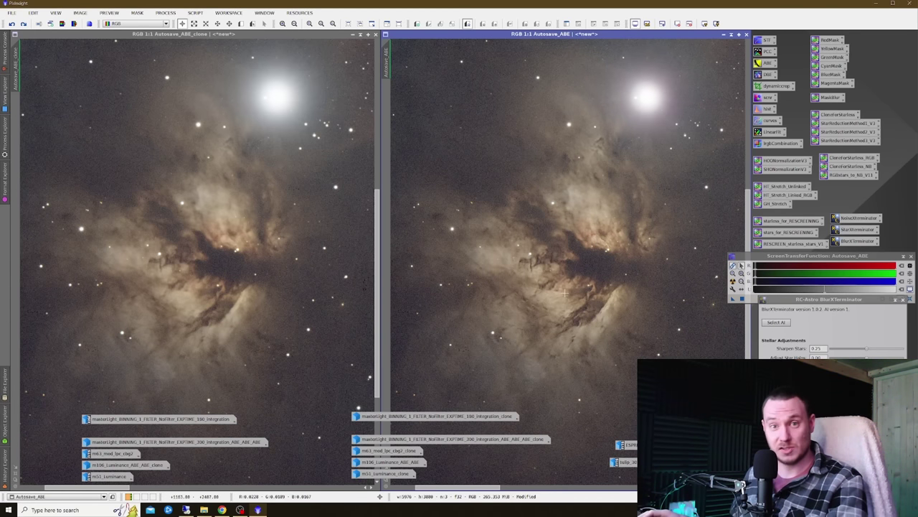
Step: Zoom in on the right image and alternate Undo and Redo BlurXTerminator twice
{"action": "scroll", "coordinate": [588, 285], "scroll_direction": "up", "scroll_amount": 1}
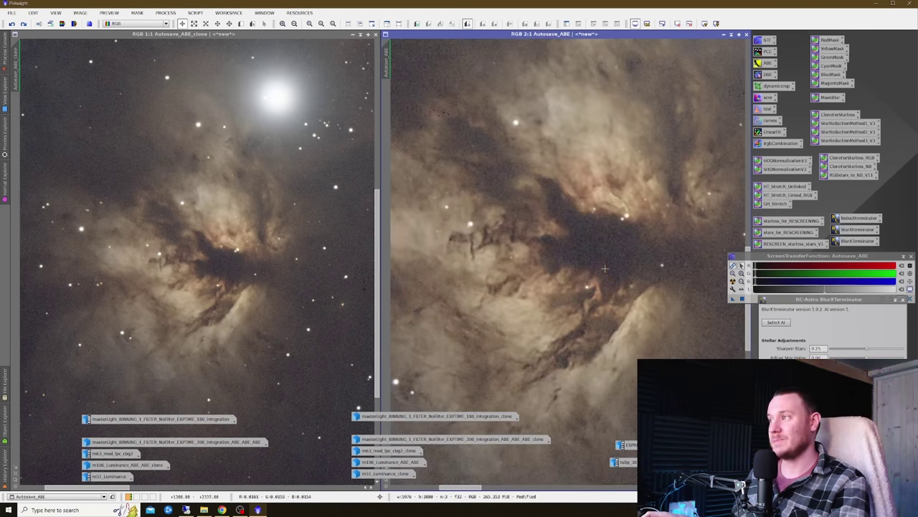
{"action": "right_click", "coordinate": [605, 268]}
{"action": "left_click", "coordinate": [634, 281]}
{"action": "right_click", "coordinate": [627, 275]}
{"action": "left_click", "coordinate": [650, 290]}
{"action": "right_click", "coordinate": [619, 271]}
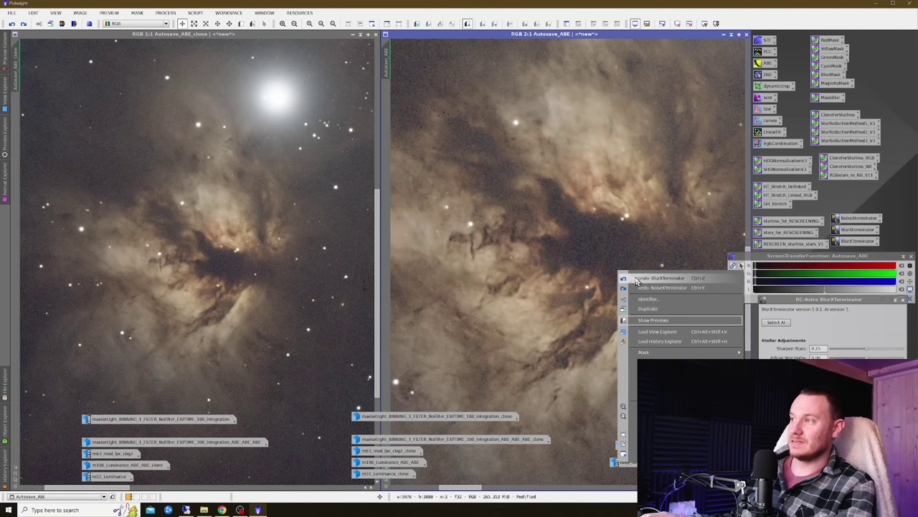
{"action": "left_click", "coordinate": [638, 281]}
{"action": "right_click", "coordinate": [611, 266]}
{"action": "left_click", "coordinate": [636, 279]}
Step: Undo and redo the sharpening once more, leaving the processing step reapplied
{"action": "right_click", "coordinate": [619, 268]}
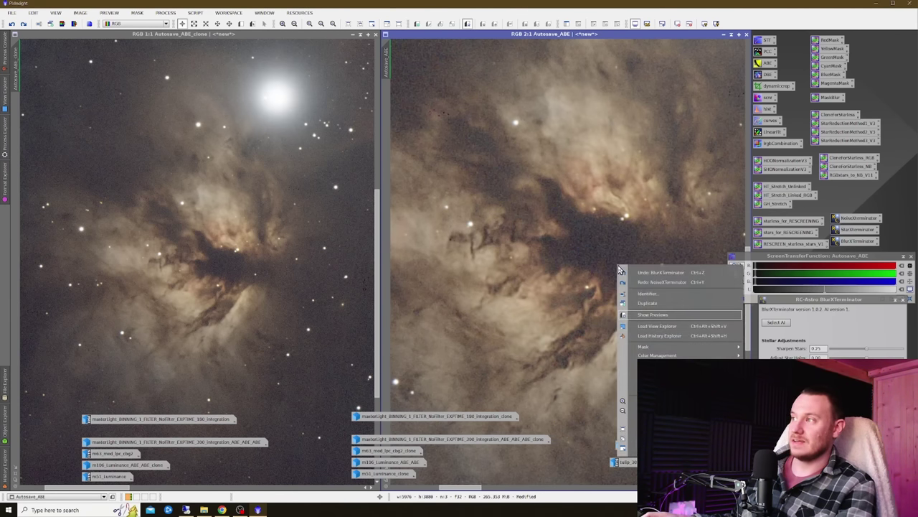
{"action": "left_click", "coordinate": [633, 275]}
{"action": "right_click", "coordinate": [615, 257]}
{"action": "left_click", "coordinate": [635, 275]}
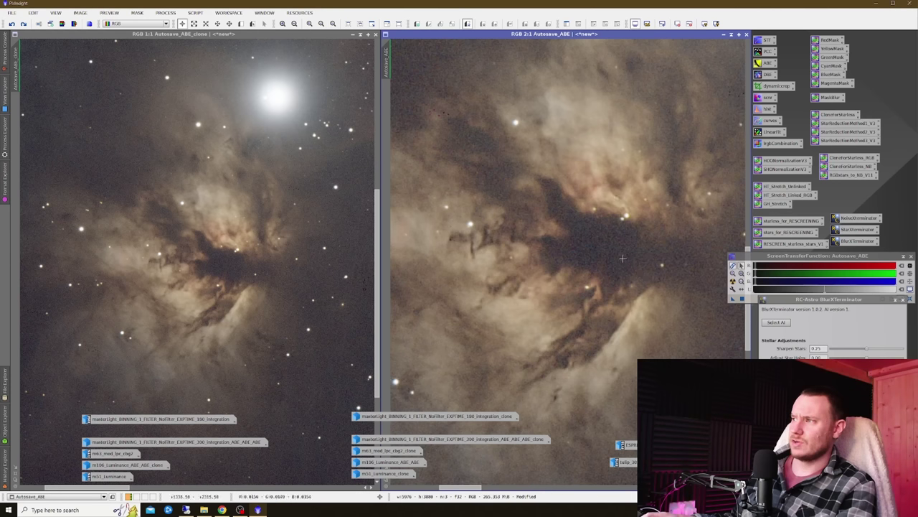
{"action": "right_click", "coordinate": [624, 262]}
{"action": "left_click", "coordinate": [650, 277]}
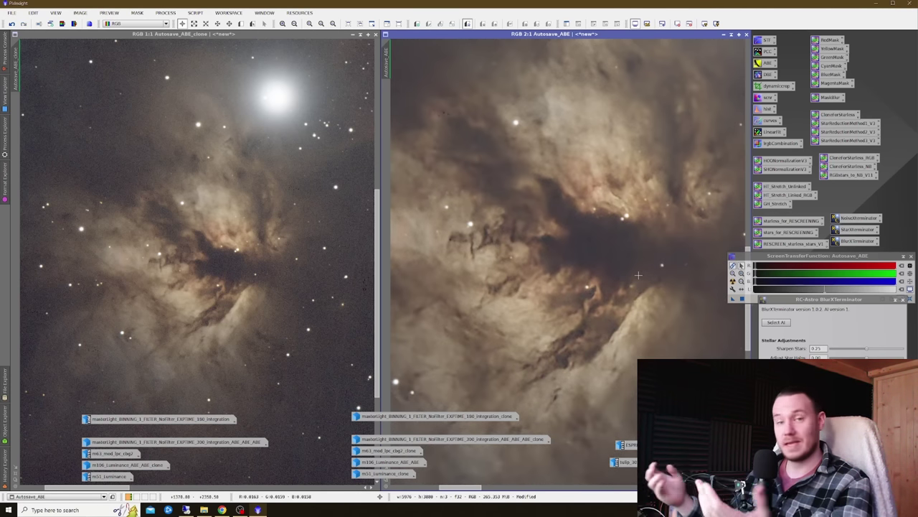
Step: Keep flipping the right image between sharpened and softer versions, ending on the softer one
{"action": "right_click", "coordinate": [604, 250]}
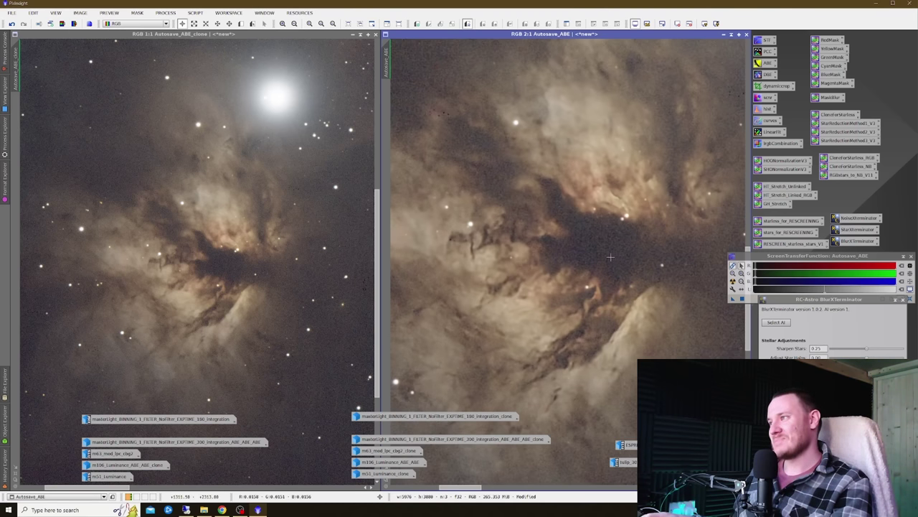
{"action": "right_click", "coordinate": [607, 251]}
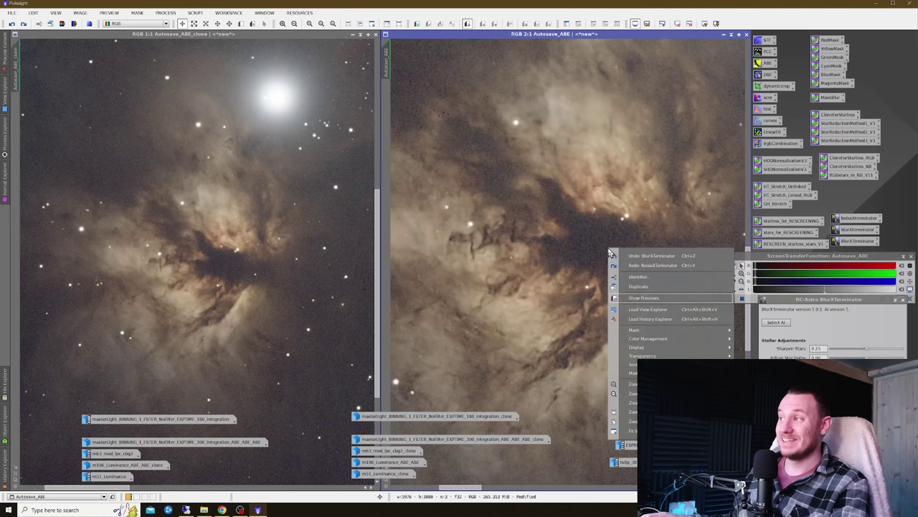
{"action": "left_click", "coordinate": [643, 267]}
{"action": "right_click", "coordinate": [633, 256]}
{"action": "left_click", "coordinate": [649, 265]}
{"action": "right_click", "coordinate": [631, 256]}
{"action": "left_click", "coordinate": [648, 266]}
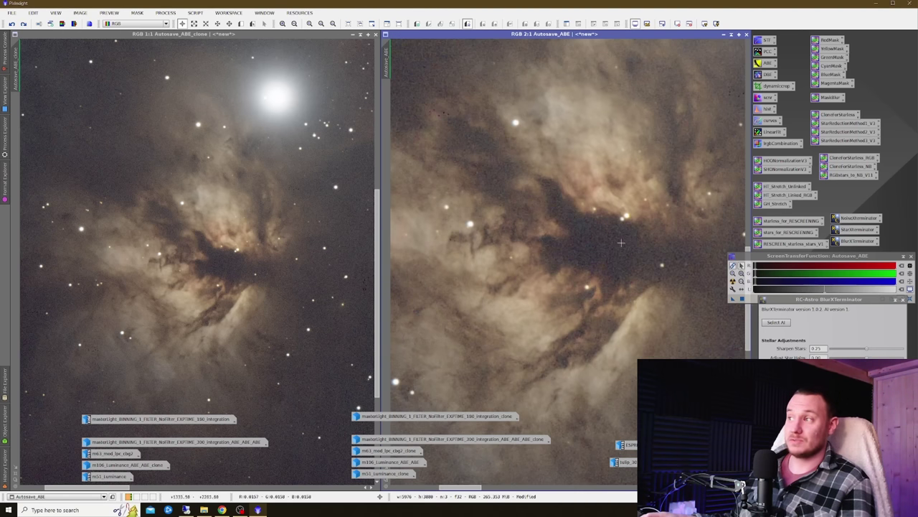
{"action": "right_click", "coordinate": [618, 241]}
{"action": "left_click", "coordinate": [634, 251]}
{"action": "right_click", "coordinate": [640, 251]}
{"action": "left_click", "coordinate": [655, 262]}
{"action": "right_click", "coordinate": [571, 258]}
{"action": "left_click", "coordinate": [588, 267]}
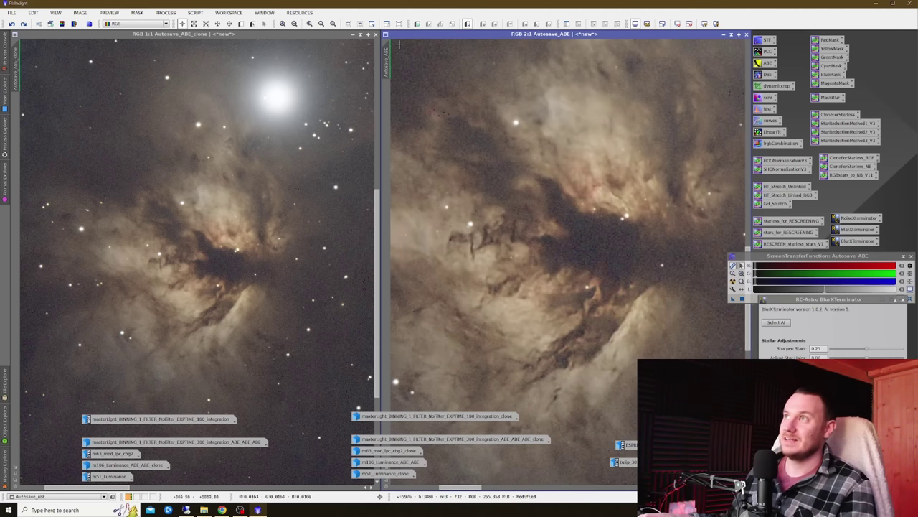
Step: Minimize both Flame Nebula windows and restore the masterLight 180 image and its clone
{"action": "left_click", "coordinate": [361, 34]}
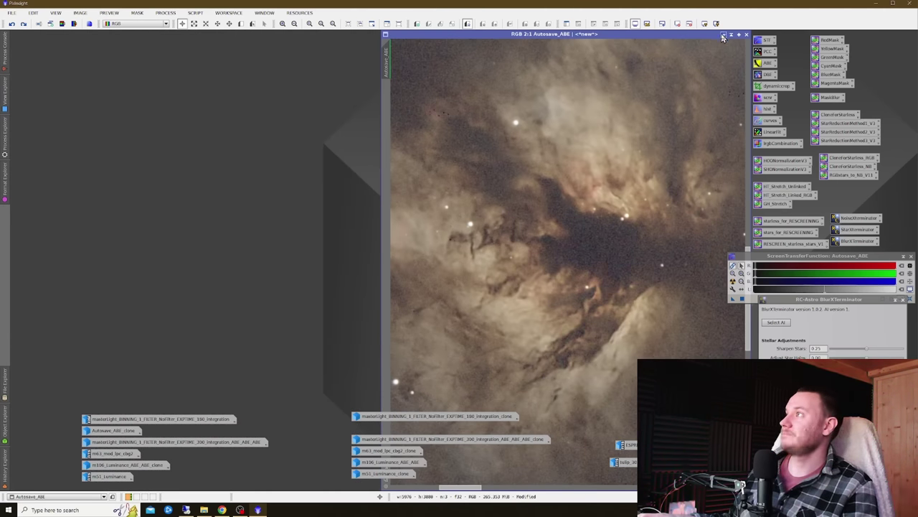
{"action": "left_click", "coordinate": [723, 35]}
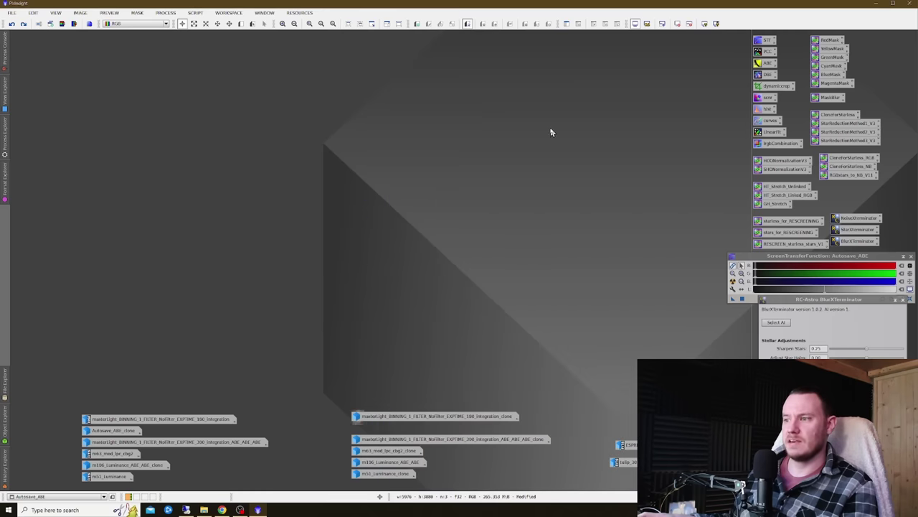
{"action": "double_click", "coordinate": [178, 418]}
{"action": "double_click", "coordinate": [379, 416]}
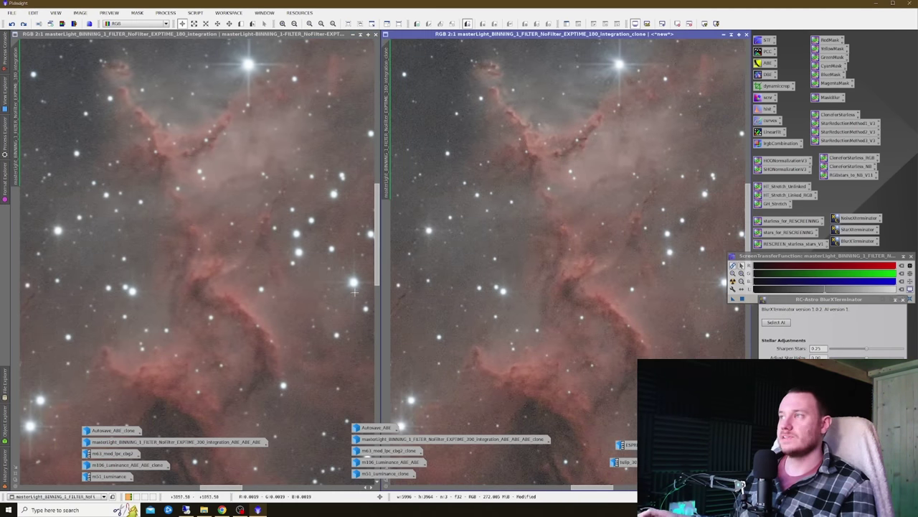
Step: Alternate Undo and Redo BlurXTerminator on the right Heart Nebula image twice
{"action": "right_click", "coordinate": [543, 201]}
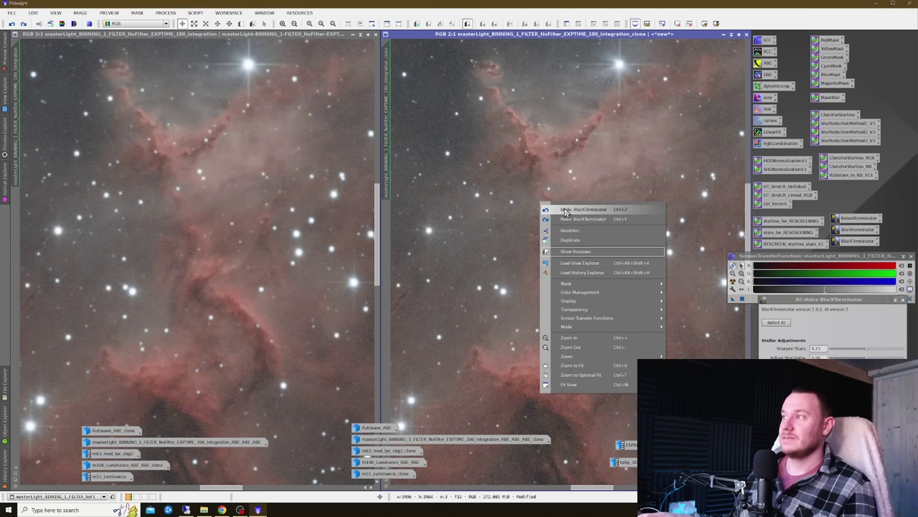
{"action": "left_click", "coordinate": [569, 201]}
{"action": "right_click", "coordinate": [569, 201]}
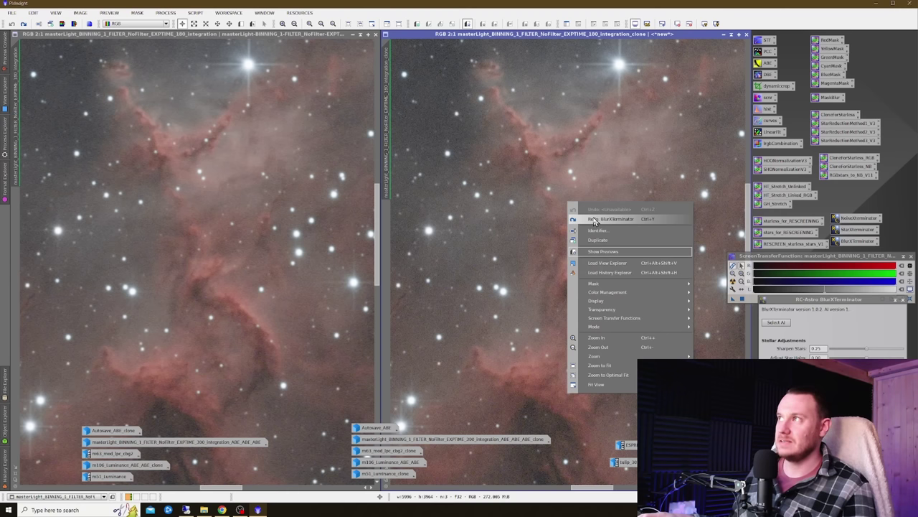
{"action": "left_click", "coordinate": [595, 219]}
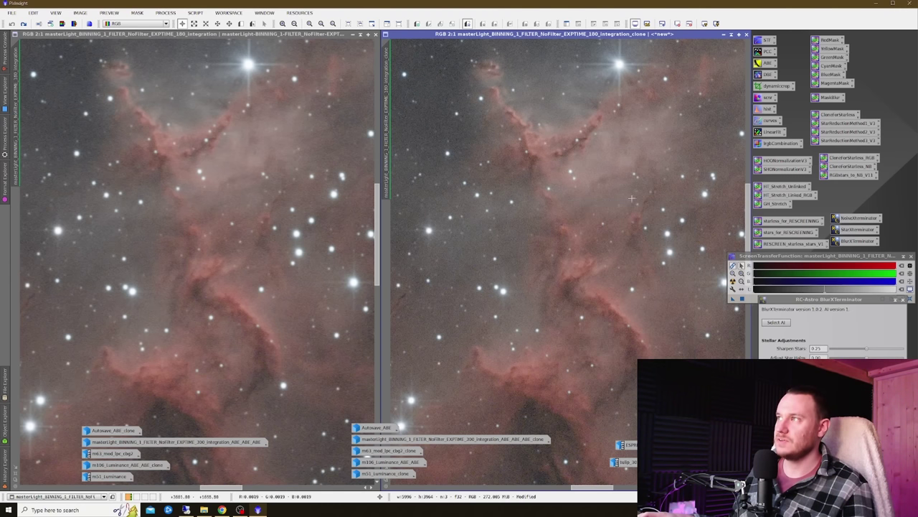
{"action": "right_click", "coordinate": [644, 178]}
{"action": "right_click", "coordinate": [650, 171]}
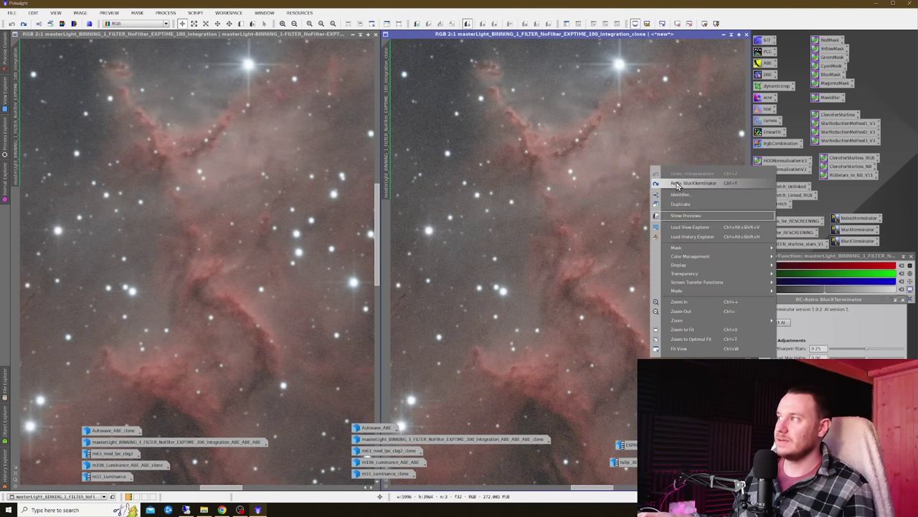
{"action": "left_click", "coordinate": [674, 174]}
{"action": "right_click", "coordinate": [693, 130]}
{"action": "left_click", "coordinate": [719, 142]}
Step: Keep toggling the Heart Nebula sharpening, ending with BlurXTerminator restored
{"action": "right_click", "coordinate": [715, 95]}
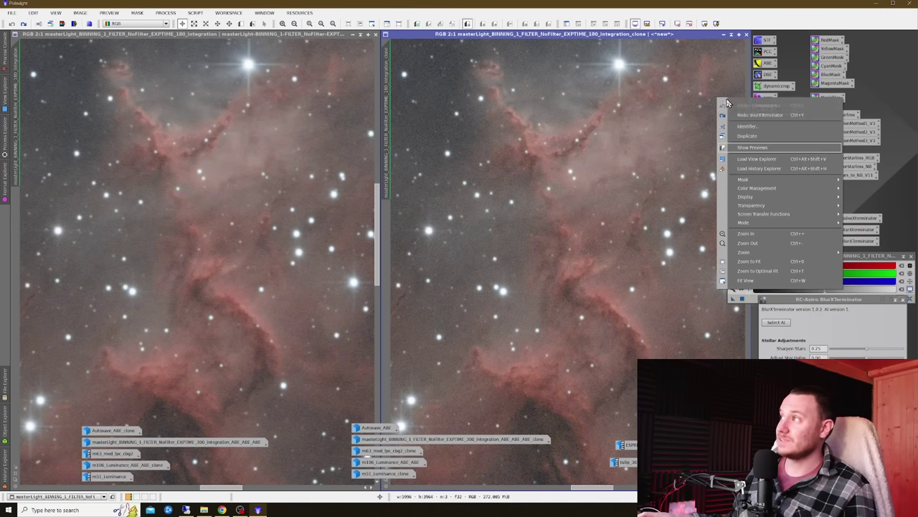
{"action": "left_click", "coordinate": [746, 113]}
{"action": "right_click", "coordinate": [709, 109]}
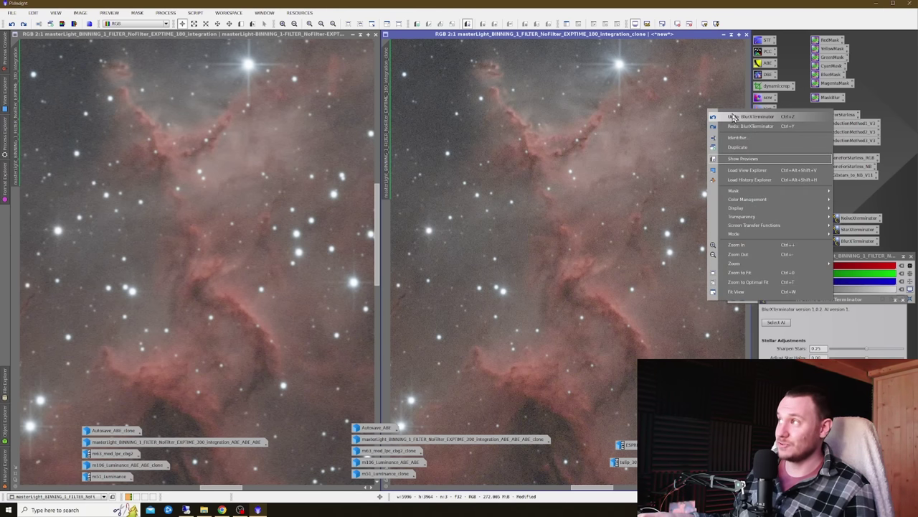
{"action": "left_click", "coordinate": [732, 116]}
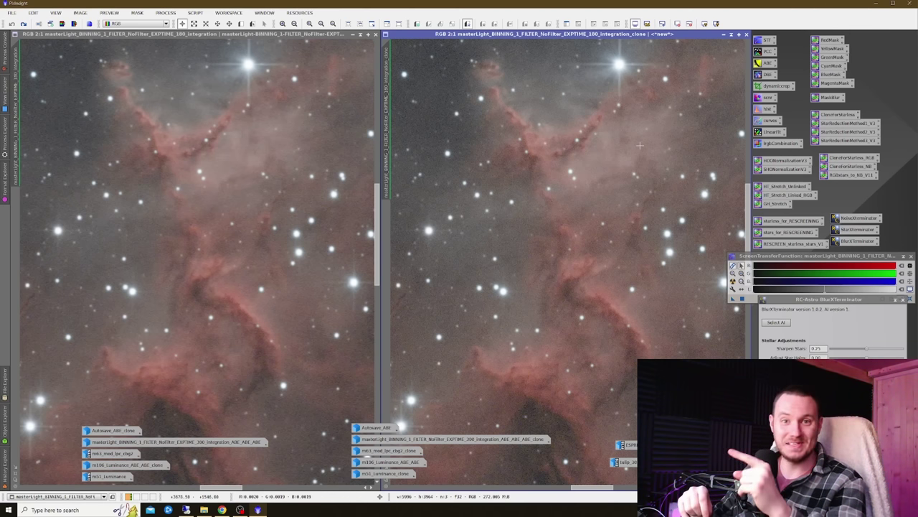
{"action": "right_click", "coordinate": [598, 147]}
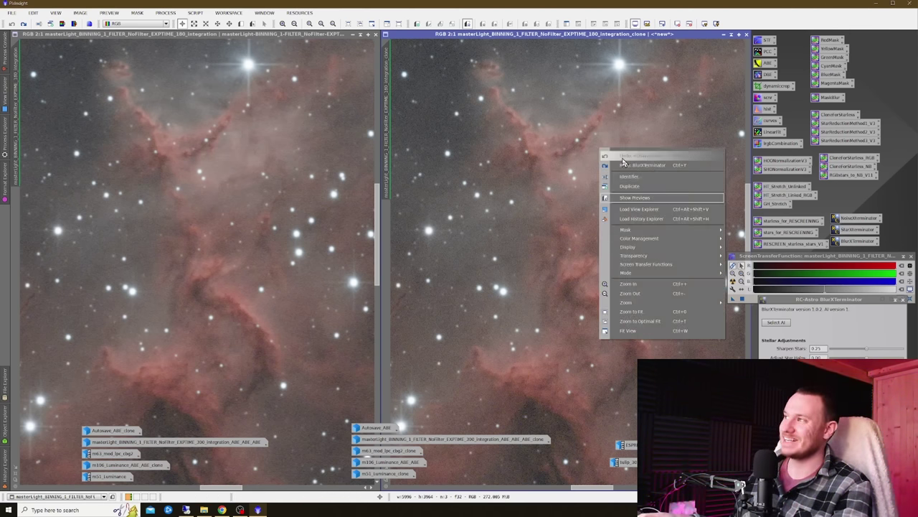
{"action": "key", "text": "Escape"}
{"action": "right_click", "coordinate": [630, 169]}
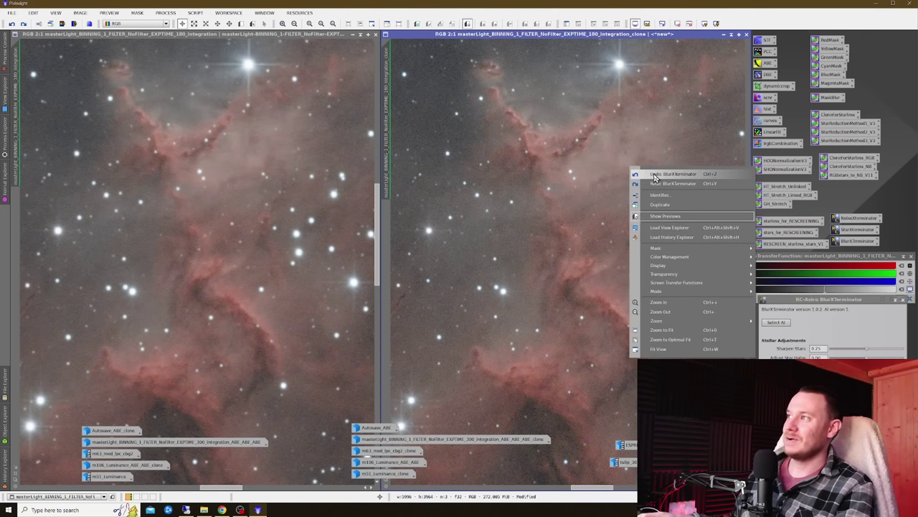
{"action": "left_click", "coordinate": [655, 176]}
{"action": "right_click", "coordinate": [641, 169]}
{"action": "left_click", "coordinate": [635, 186]}
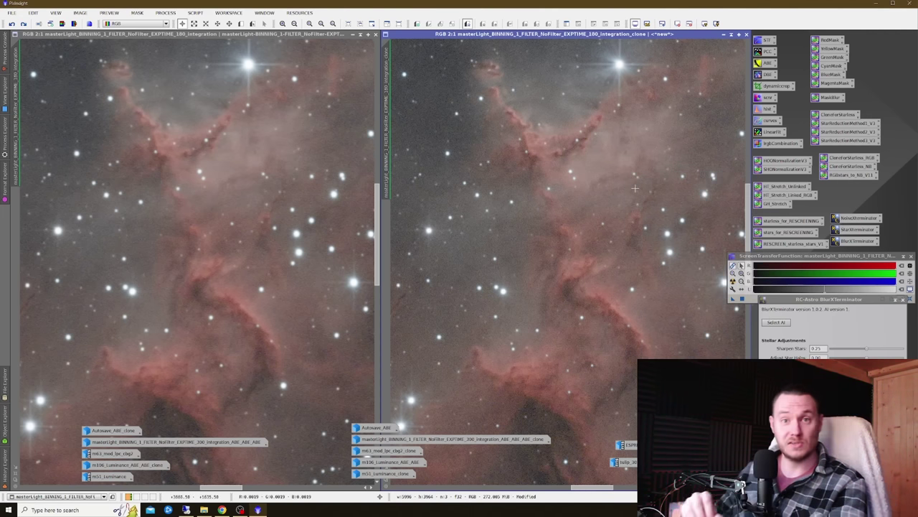